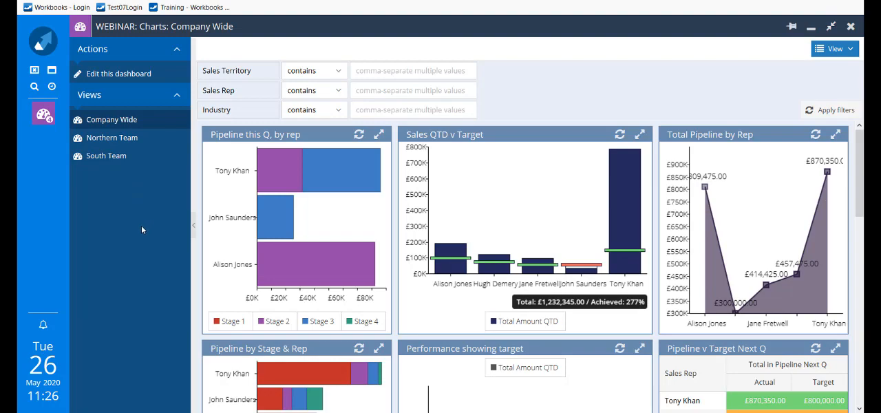
Check the South Team view, return to Company Wide, and filter its charts by two sales reps' first names.
left_click(104, 161)
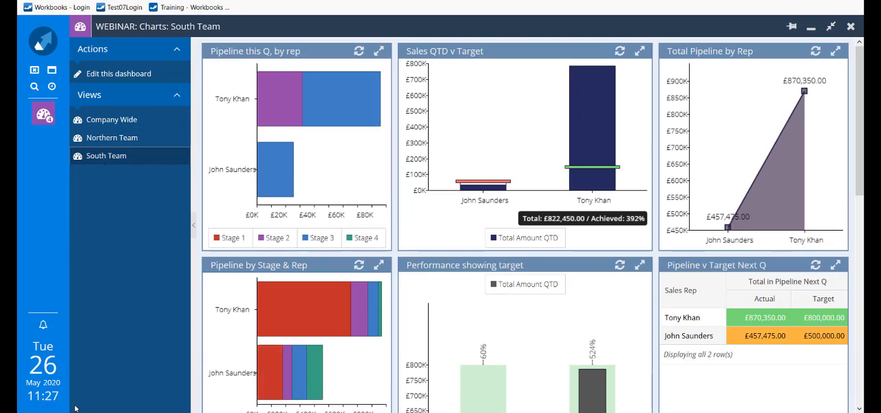
left_click(133, 123)
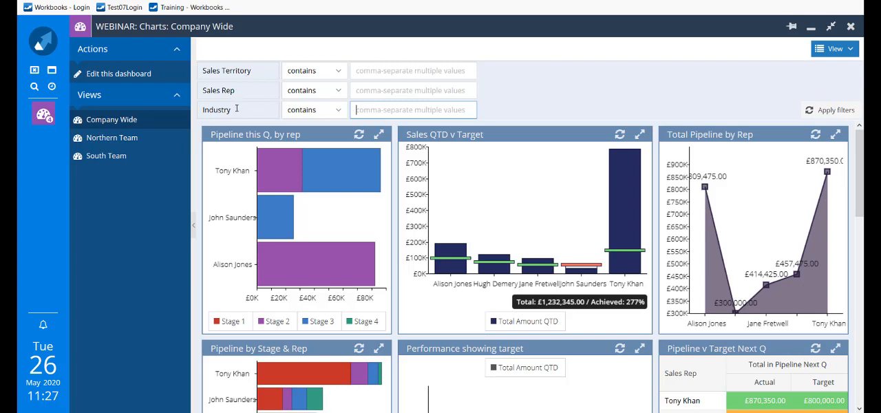
left_click(368, 91)
type("all")
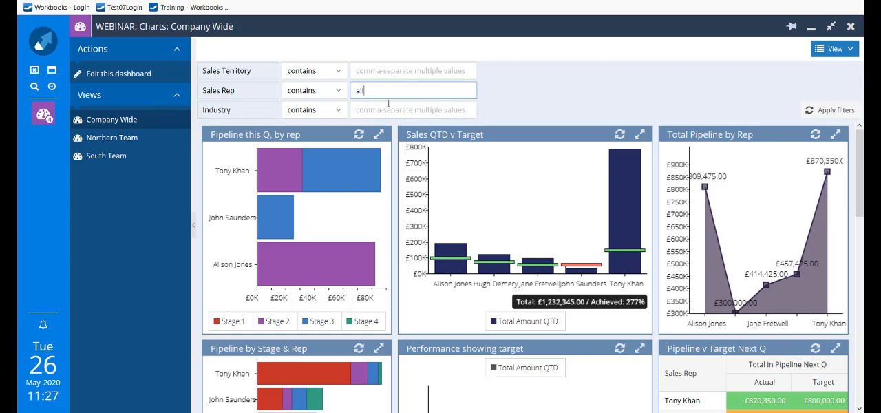
type("son, tony")
key("Return")
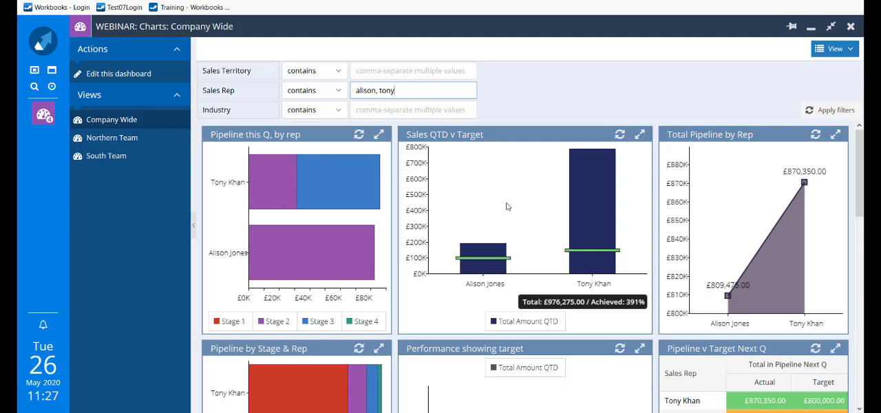
scroll(506, 204, "down", 5)
scroll(508, 214, "down", 1)
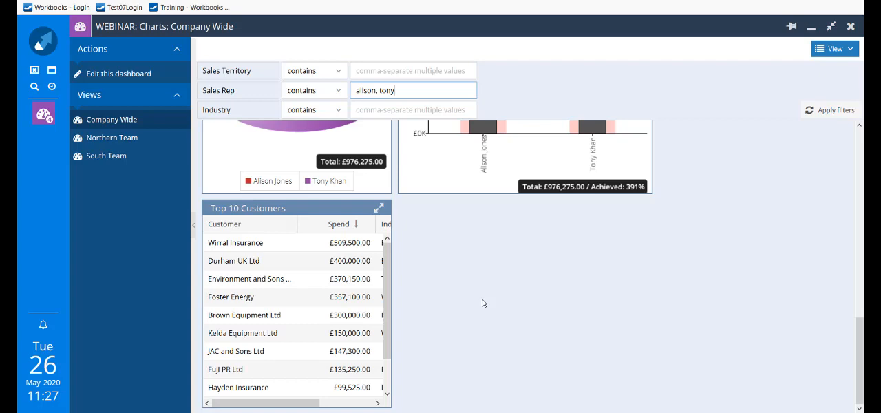
Clear the Sales Rep filter and filter the Company Wide dashboard by the industry "water supply".
left_click_drag(400, 93, 322, 98)
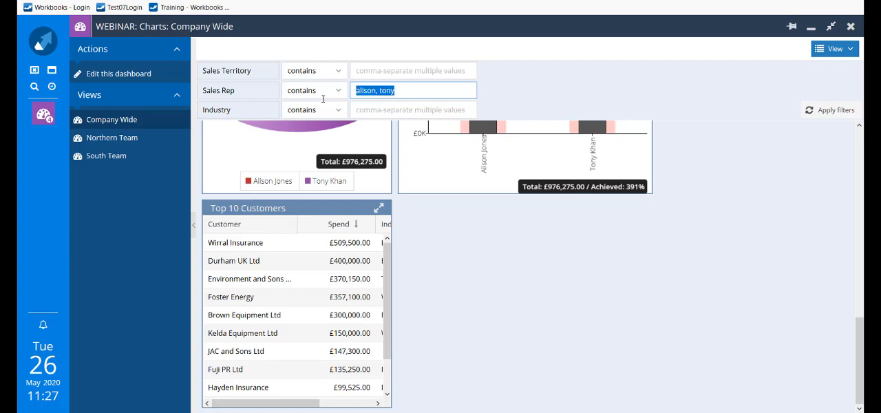
key("BackSpace")
left_click(372, 112)
type("water supply")
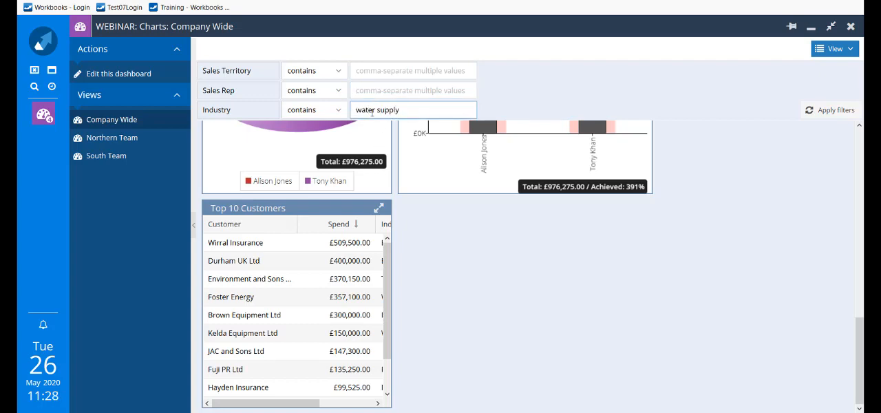
key("Return")
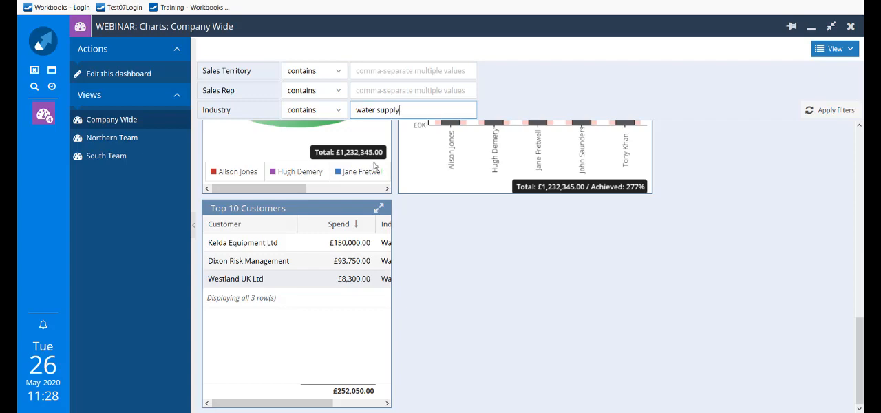
Change the Industry filter to "telecom" and review the Top 10 Customers list and the other charts.
left_click_drag(436, 103, 278, 157)
type("telecom")
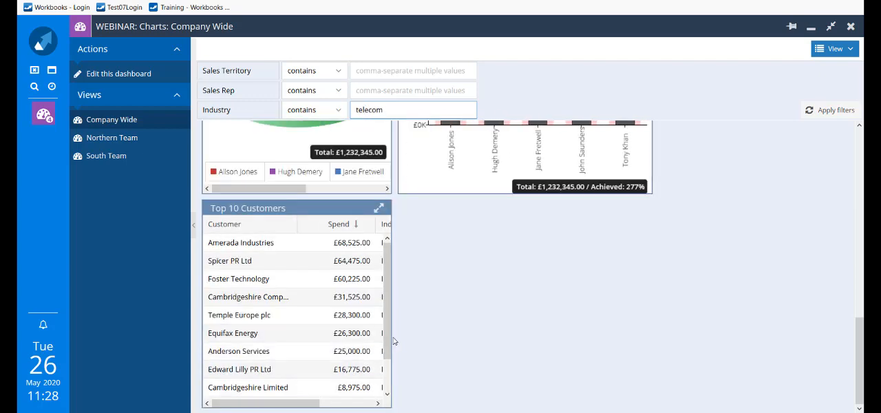
scroll(388, 337, "down", 2)
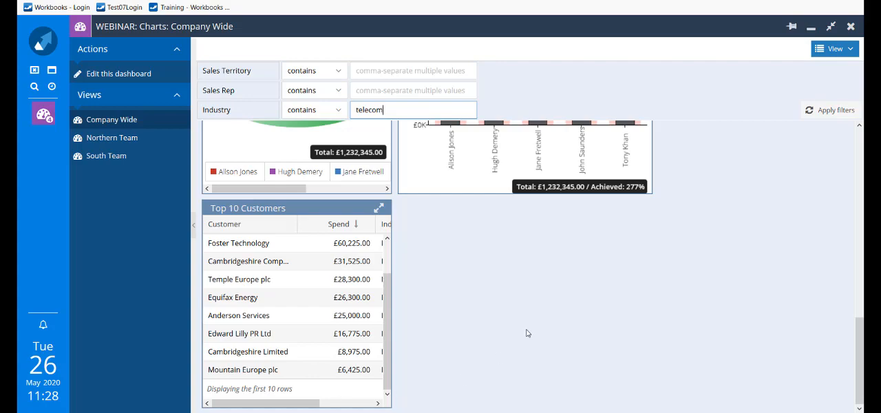
scroll(555, 290, "up", 5)
scroll(620, 301, "up", 5)
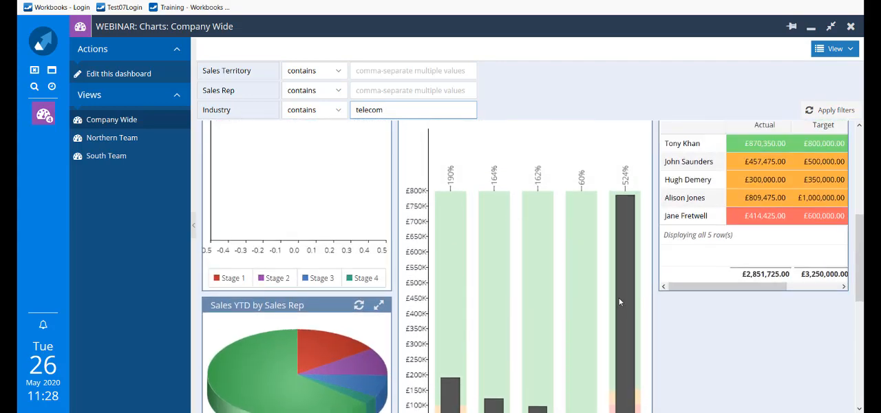
scroll(620, 301, "up", 1)
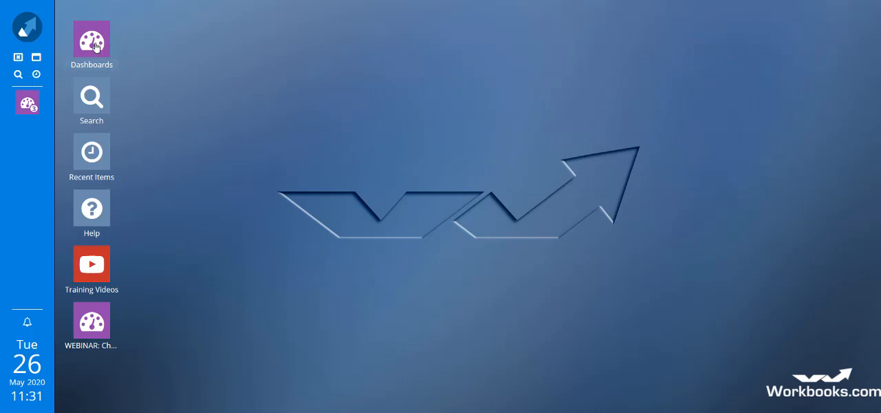
Create a new dashboard named Sales, keeping the 2 Columns, 50/50 arrangement.
left_click(28, 34)
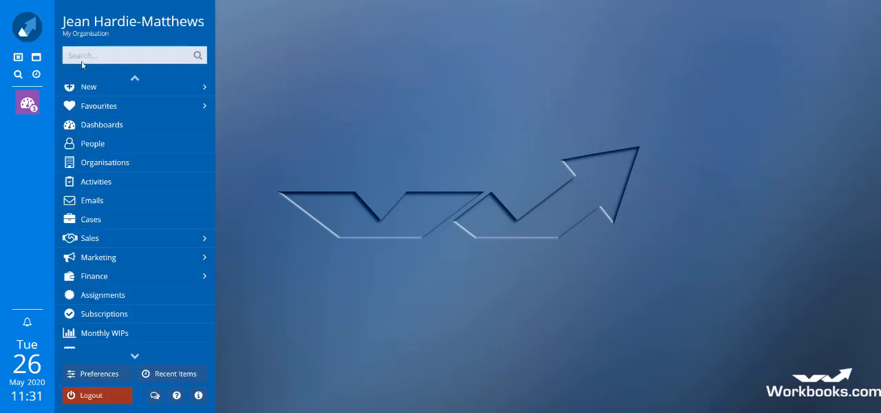
left_click(93, 130)
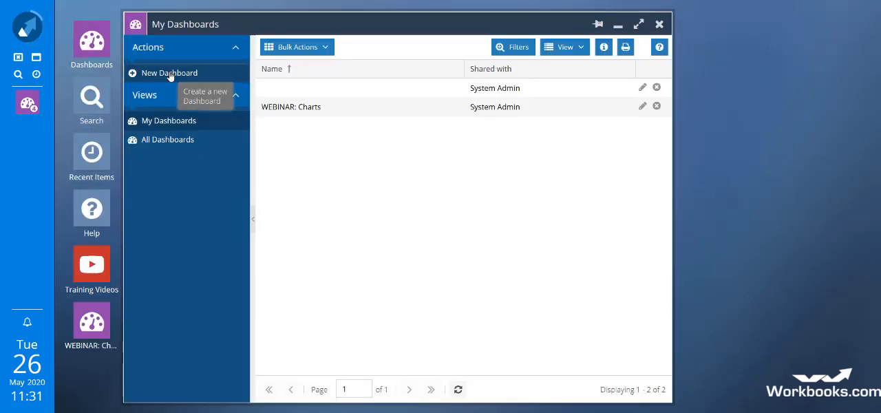
left_click(170, 72)
left_click(732, 46)
type("Sales")
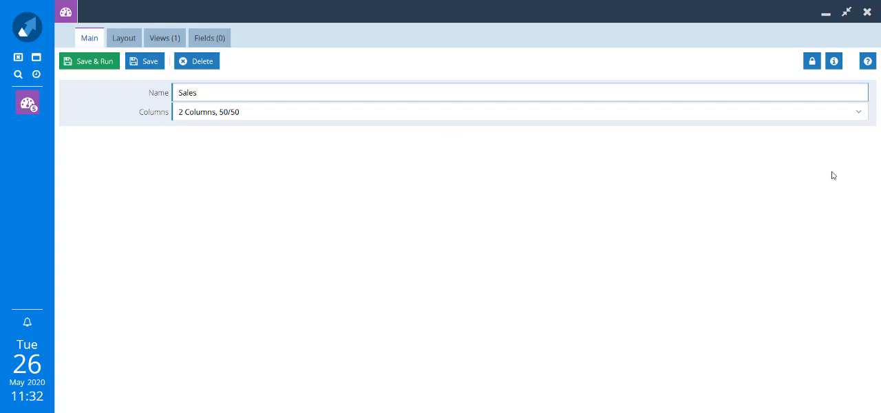
left_click(858, 117)
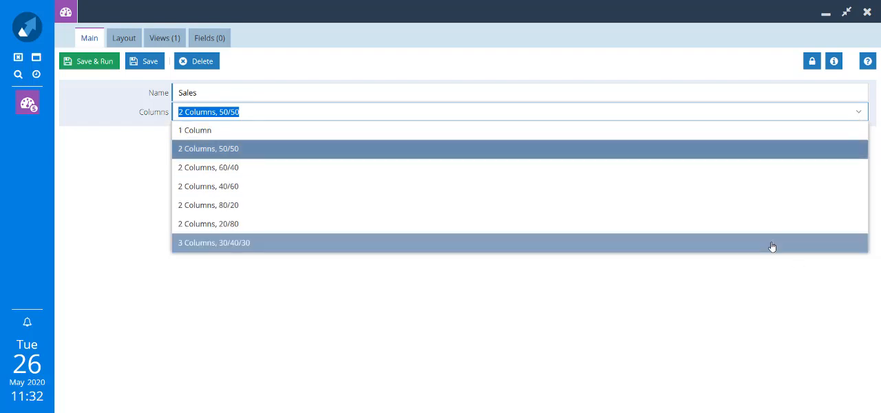
left_click(736, 294)
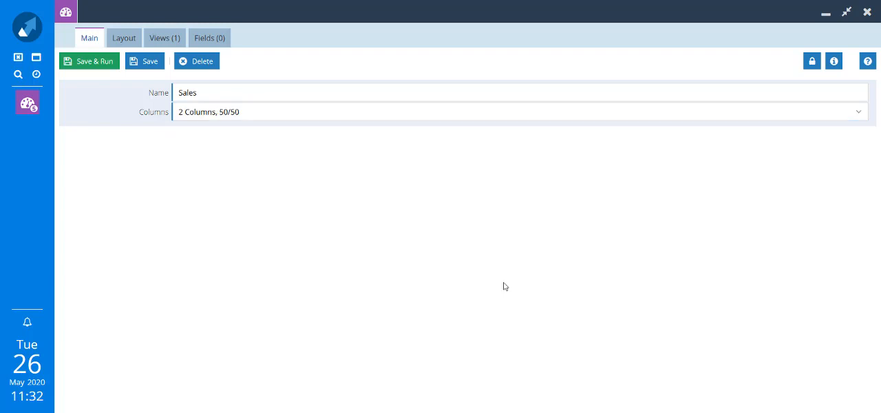
Add the DEMO: Opportunities This FY report to the dashboard layout, using its Performance QTD - closed won view.
left_click(125, 42)
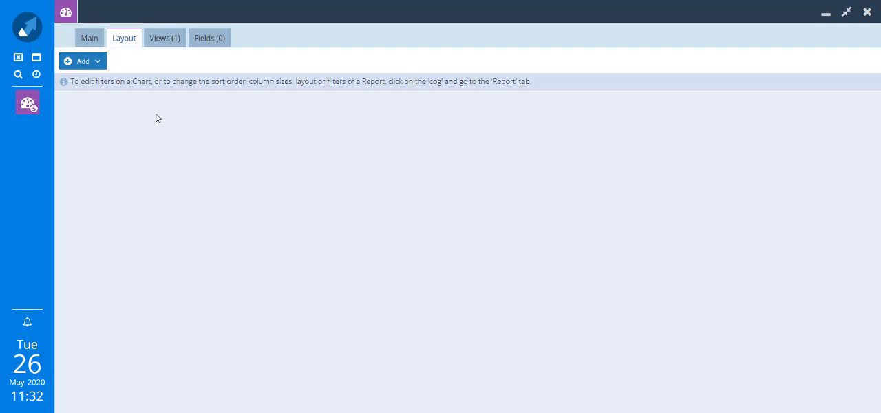
left_click(96, 66)
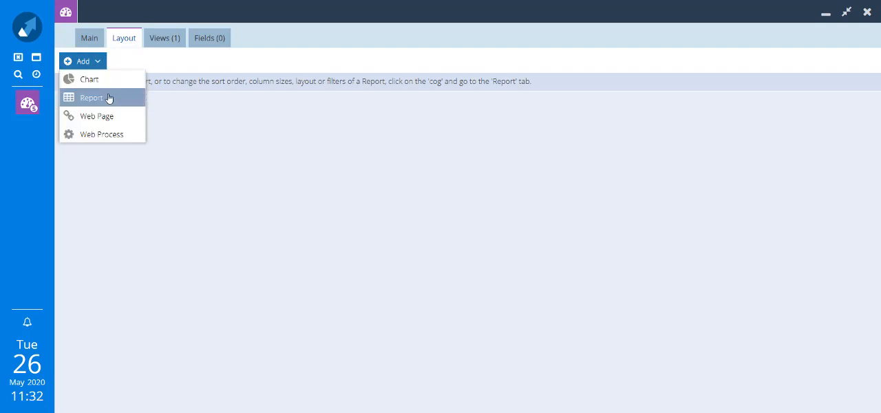
left_click(108, 98)
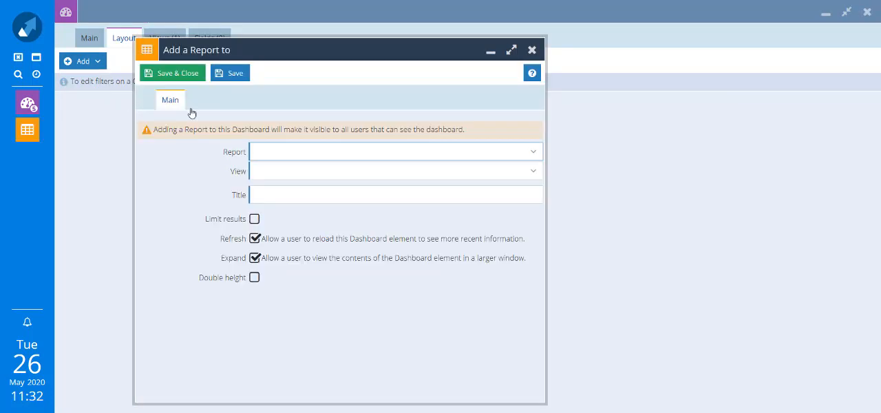
type("demo")
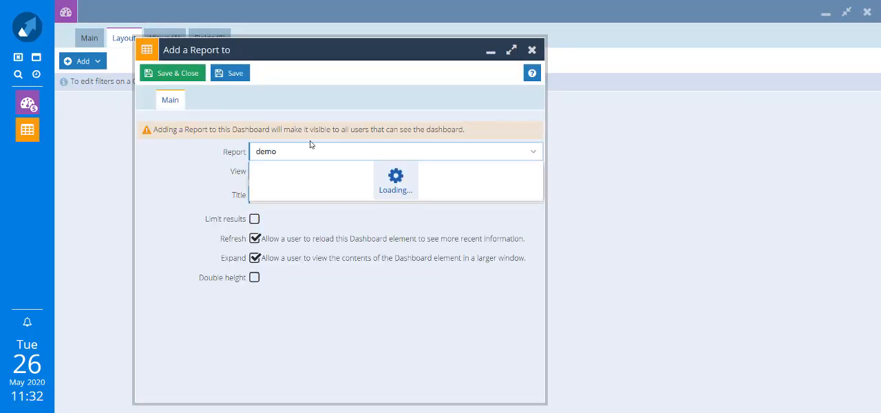
left_click(325, 170)
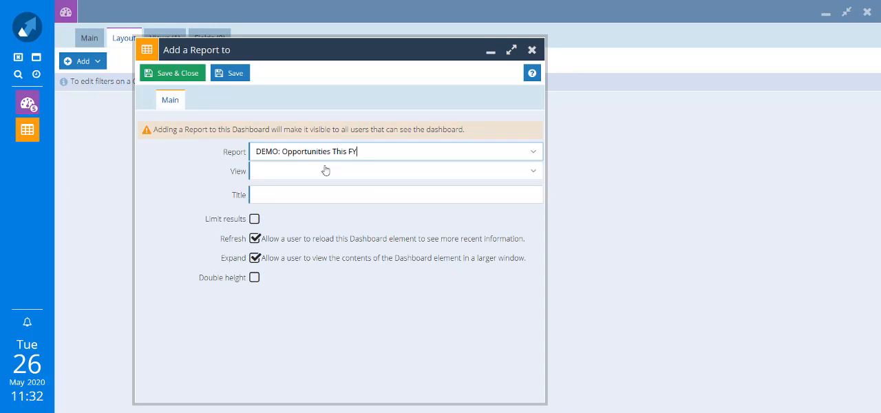
left_click(535, 172)
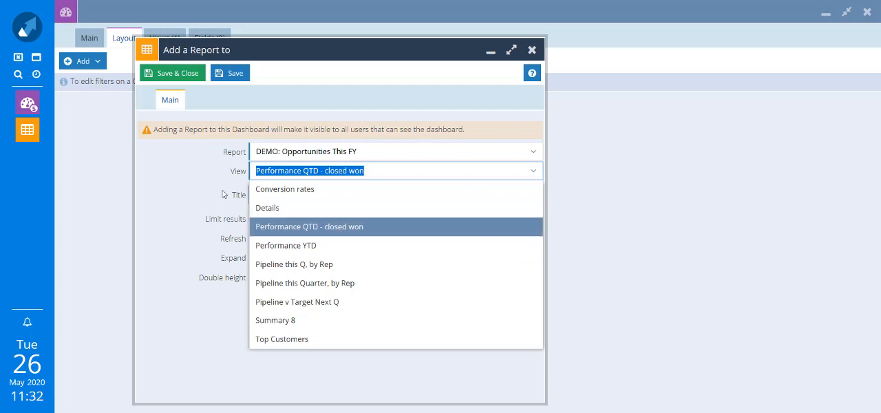
left_click(345, 235)
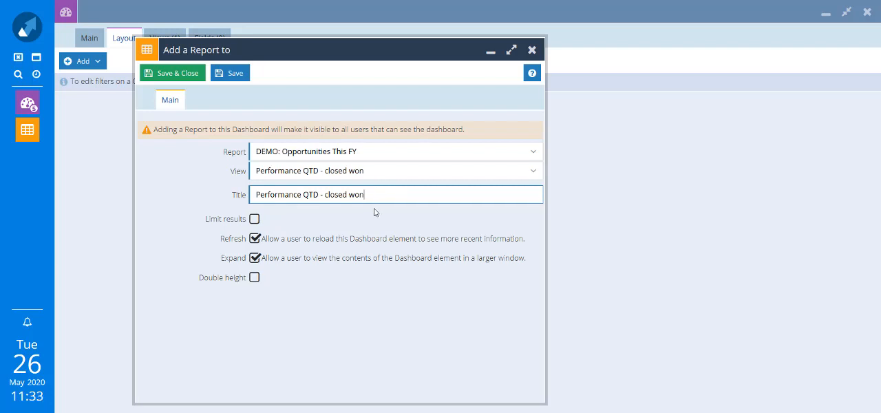
left_click(255, 221)
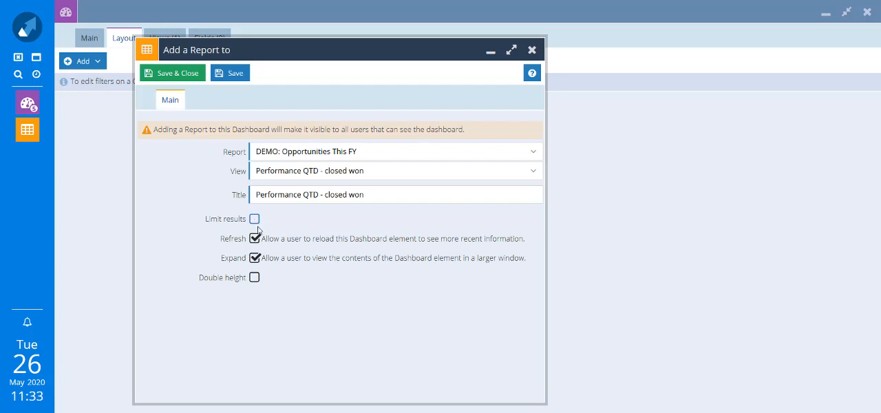
left_click(256, 220)
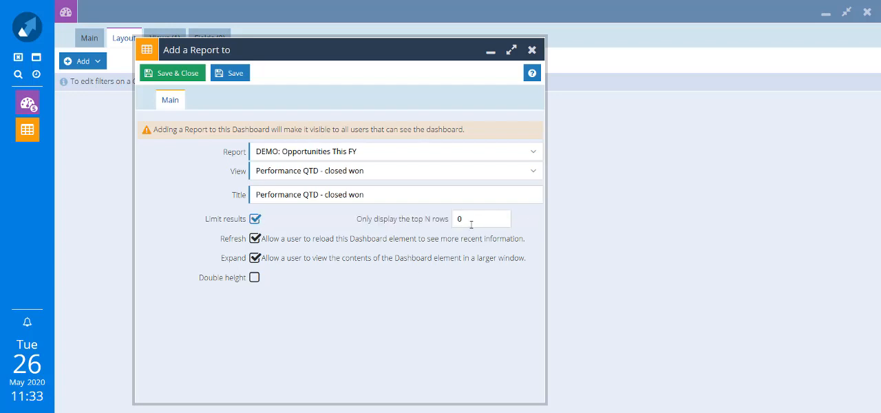
left_click(255, 219)
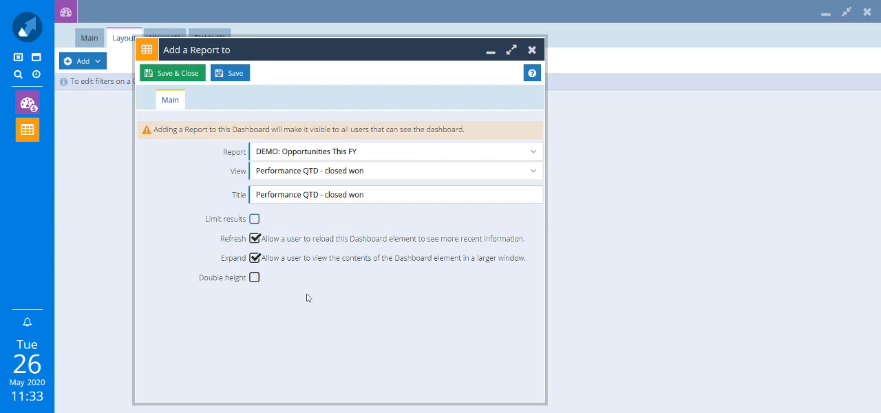
Save the Performance QTD - closed won report element with its rows sorted by Sales Rep in descending order, and close it.
left_click(231, 74)
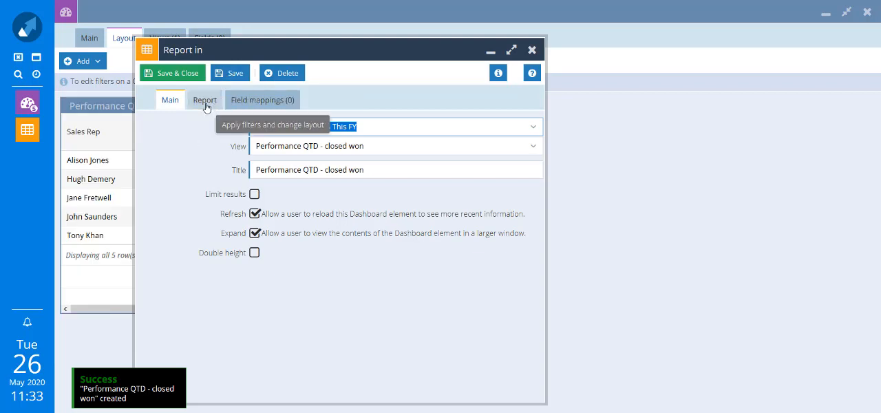
left_click(205, 101)
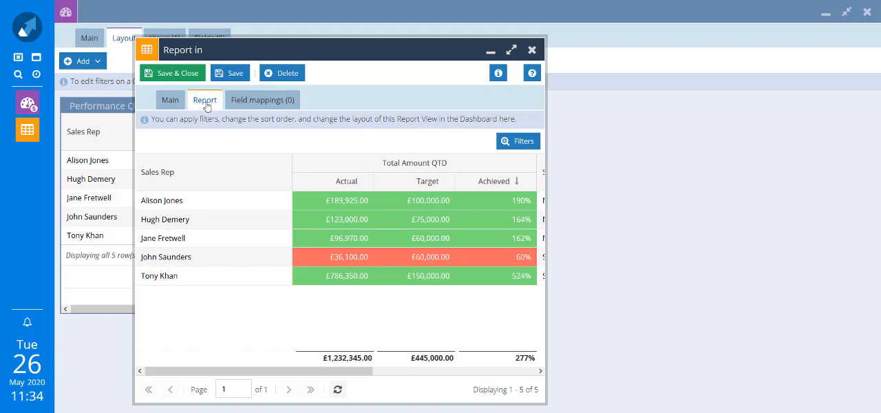
left_click(287, 186)
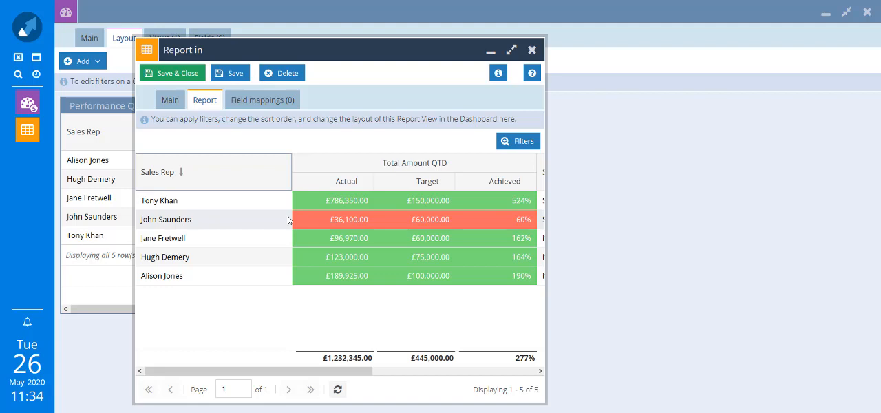
left_click(194, 76)
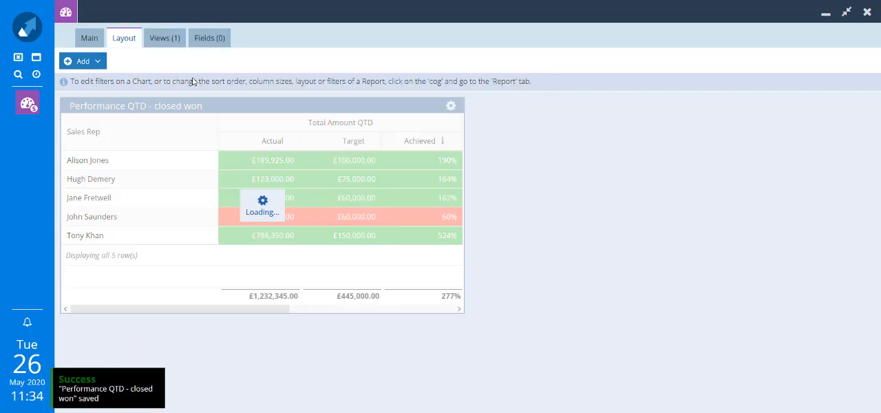
Start adding the DEMO: Opportunities This FY report to the dashboard again, using its Top Customers view.
left_click(97, 62)
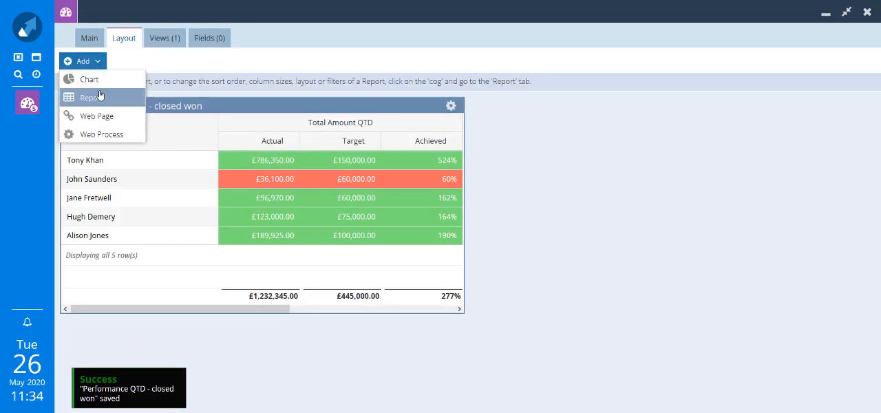
left_click(98, 102)
type("dem")
left_click(274, 171)
left_click(535, 173)
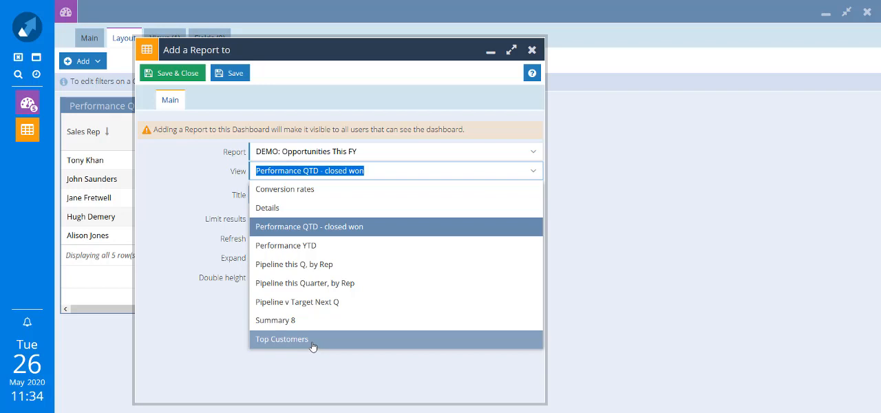
left_click(313, 347)
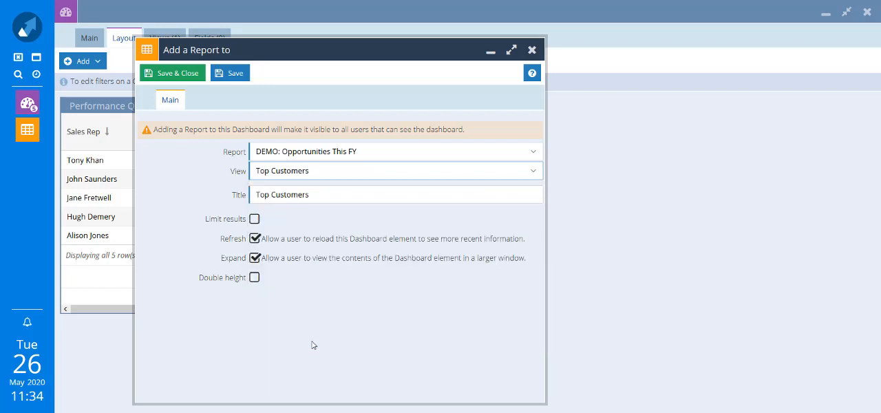
Limit the new report element to the top 10 rows, title it Top 10 Customers, and save and close it.
left_click(254, 220)
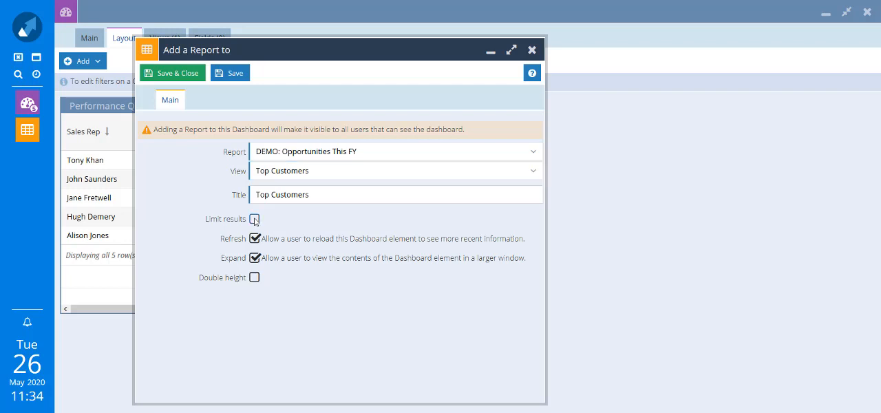
left_click(471, 220)
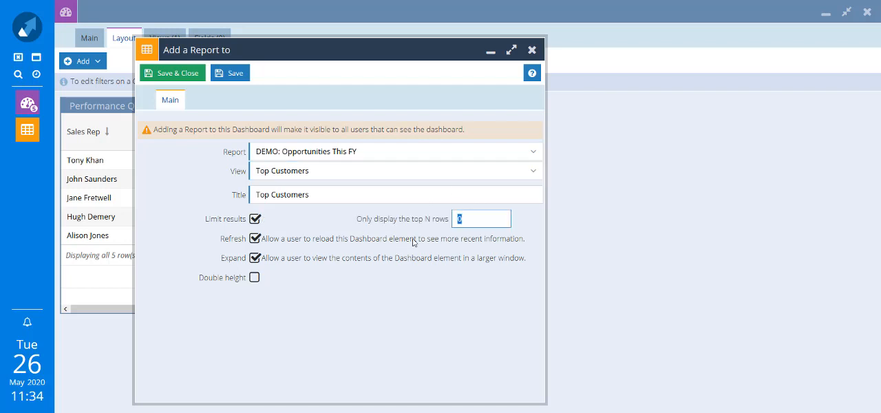
type("10")
left_click(272, 198)
left_click(271, 195)
type("10")
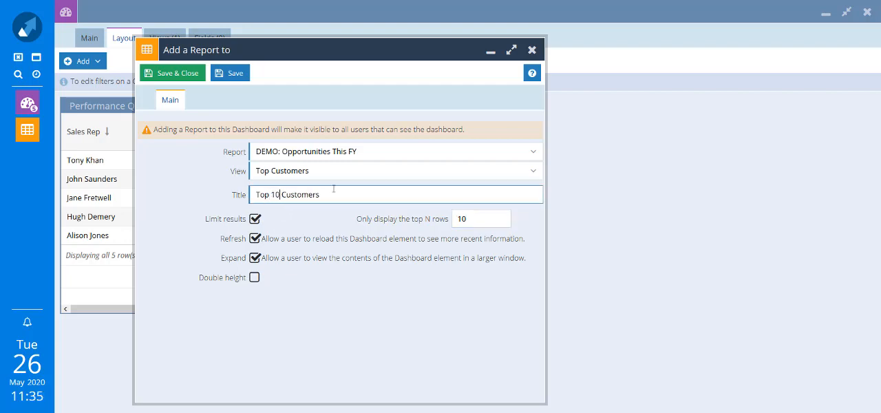
left_click(175, 74)
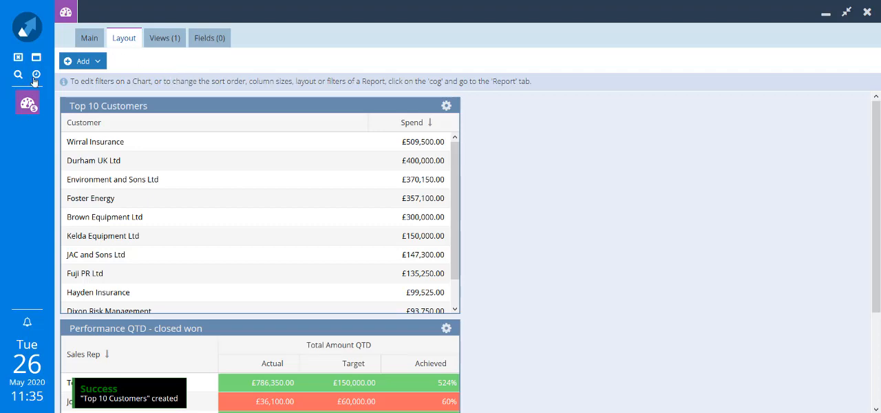
Add the double-height Sales YTD by Sales Rep (chart) from DEMO: Opportunities This FY, and move it to the layout's second column.
left_click(87, 62)
left_click(90, 81)
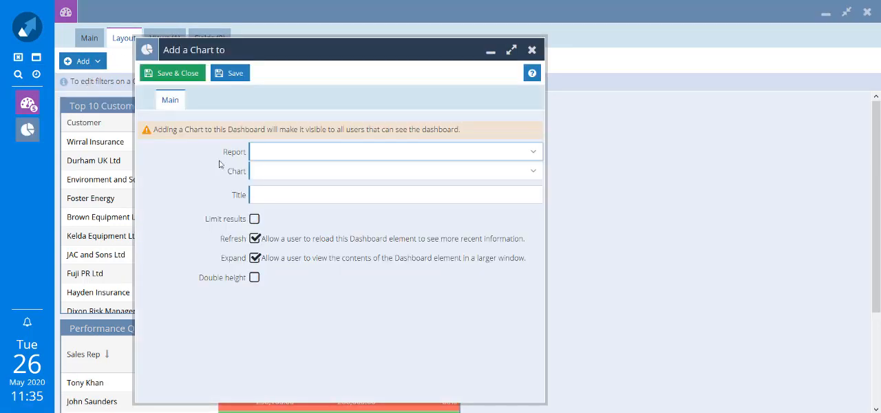
type("demo")
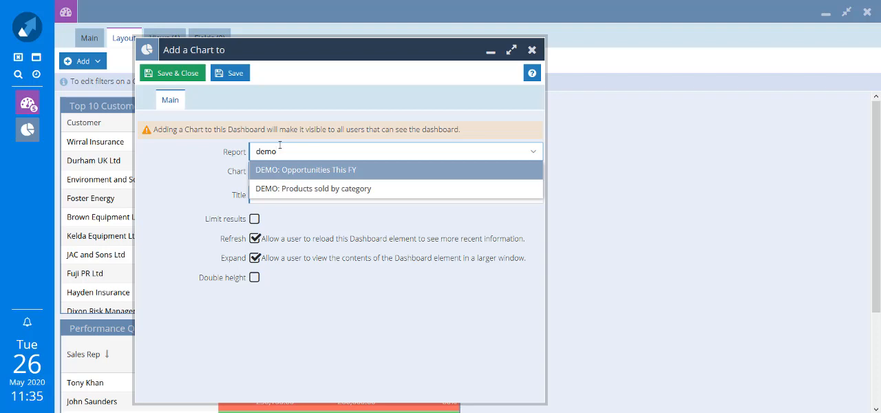
left_click(305, 170)
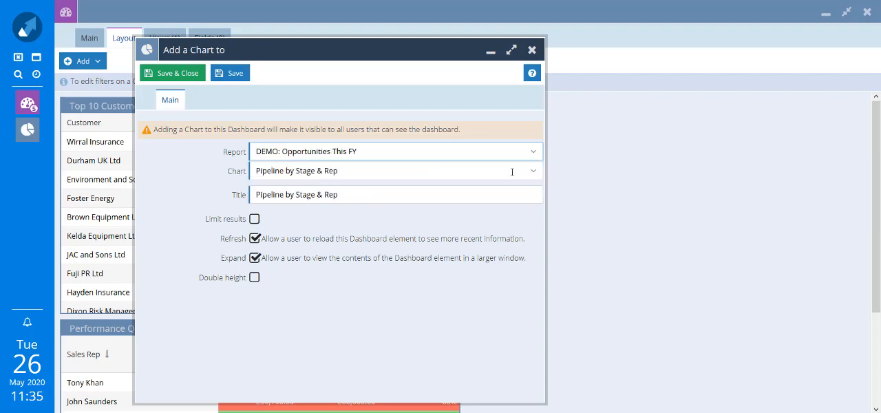
left_click(534, 177)
left_click(445, 283)
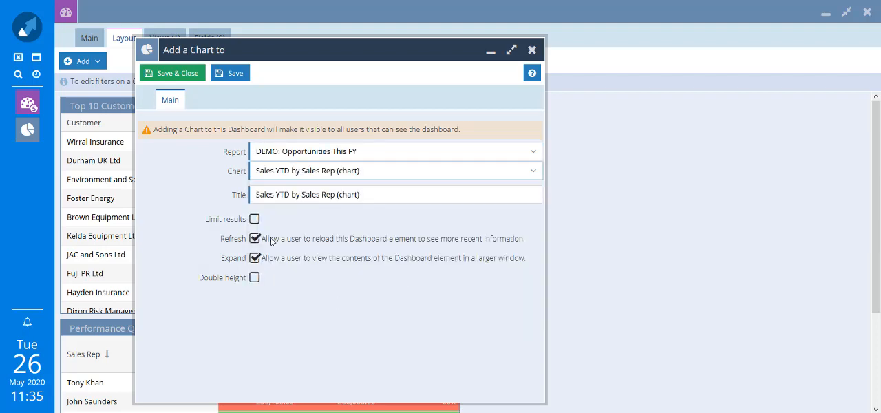
left_click(255, 278)
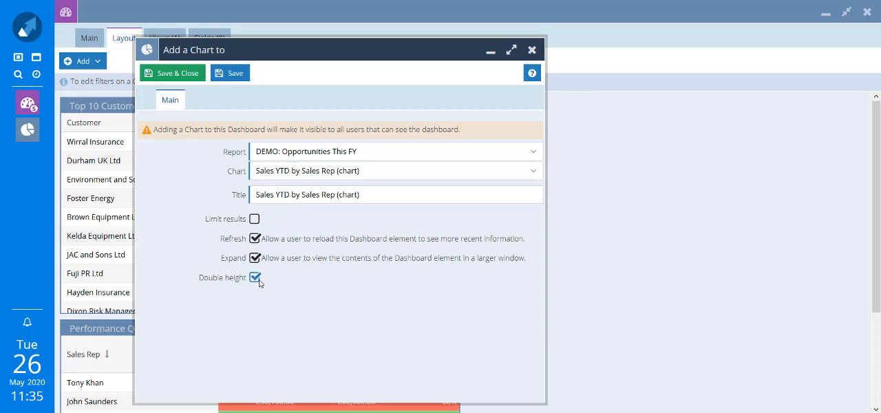
left_click(187, 77)
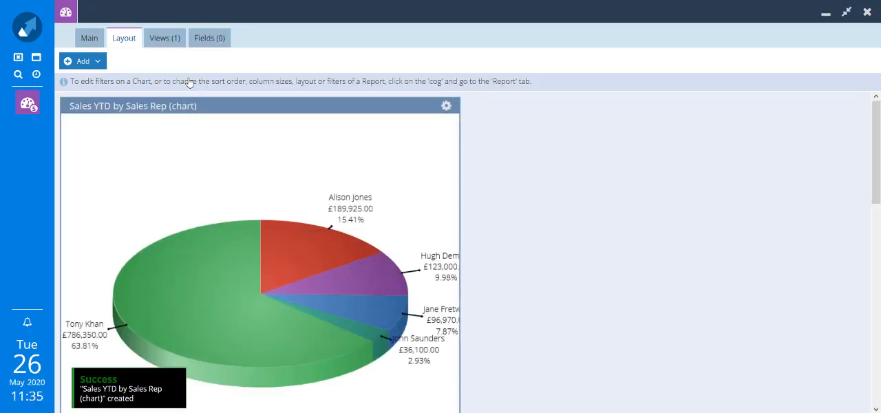
left_click_drag(339, 108, 746, 104)
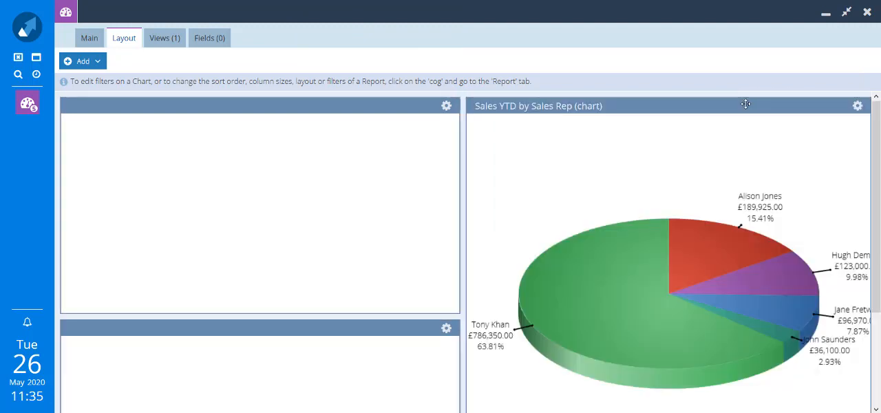
Review the sharing permissions of the Sales dashboard and close them without changes.
left_click(86, 43)
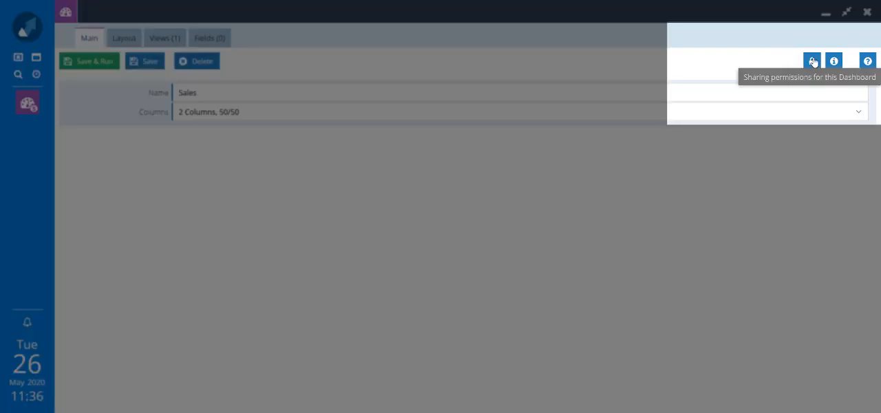
left_click(813, 62)
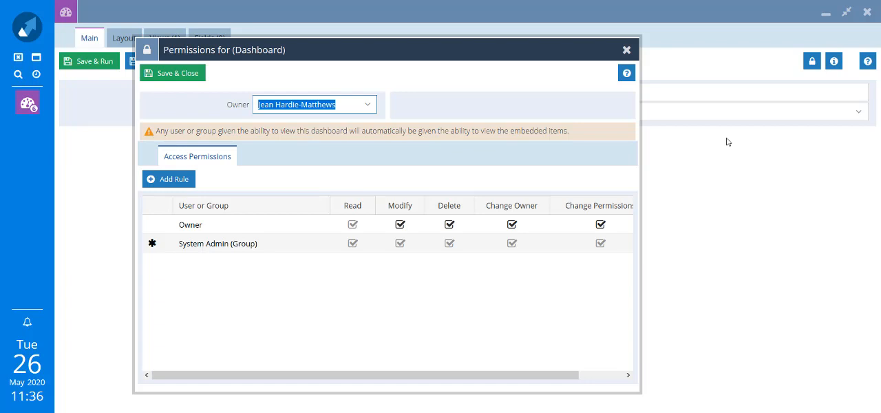
left_click(627, 51)
Save and run the Sales dashboard, and examine the Top 10 Customers list and the Sales YTD chart in its own window.
left_click(84, 64)
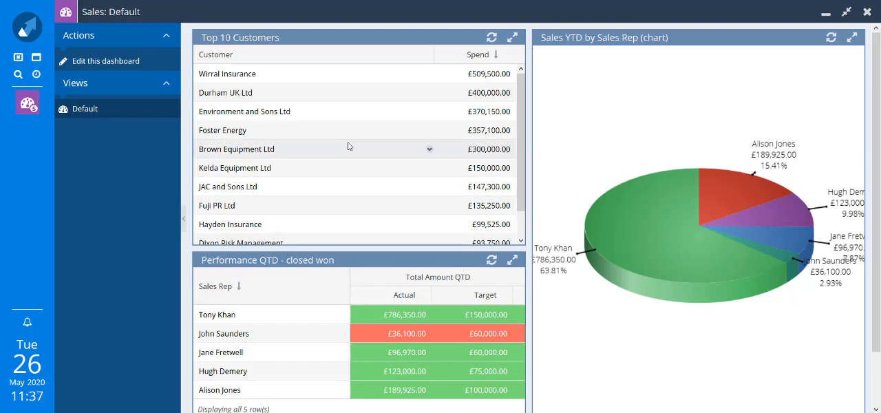
scroll(348, 147, "down", 2)
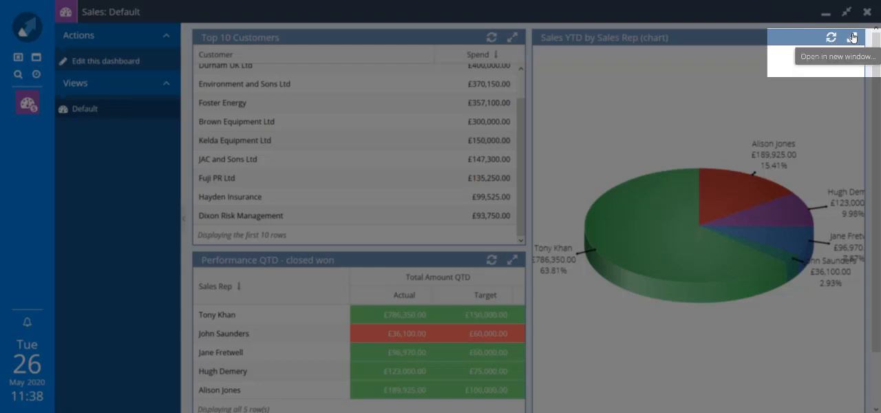
left_click(852, 37)
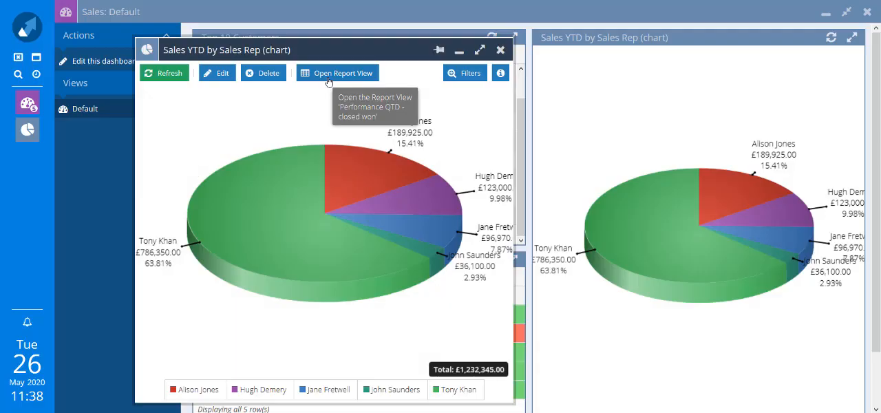
left_click(500, 50)
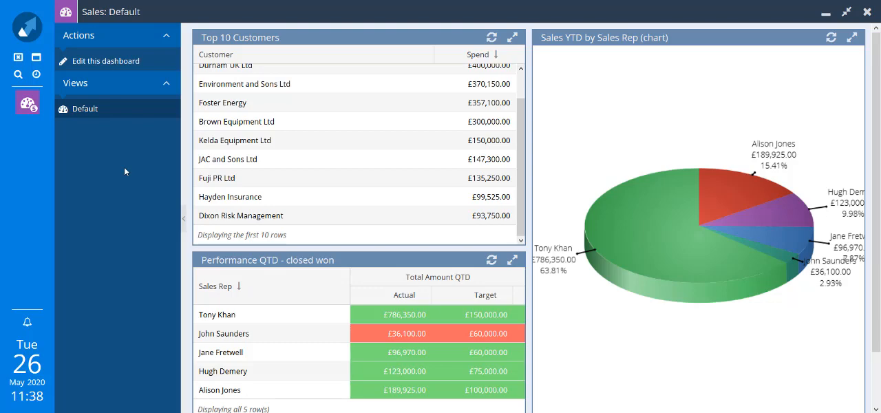
Open the recently visited DEMO: Opportunities This FY report and view the dashboards it can be added to, without adding it.
left_click(36, 74)
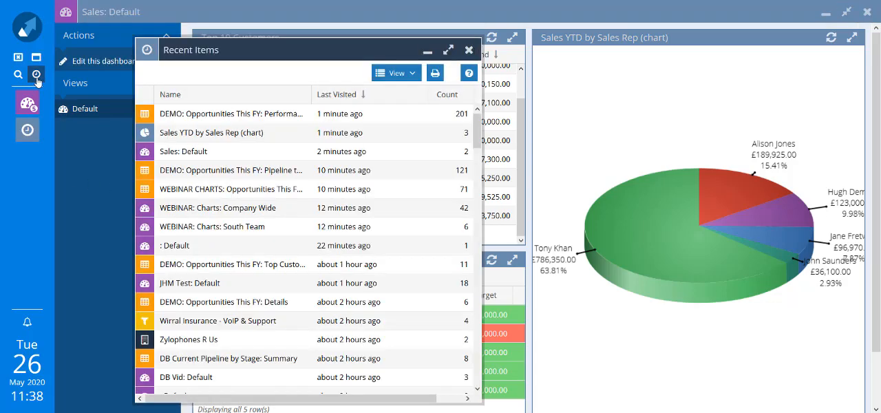
left_click(197, 114)
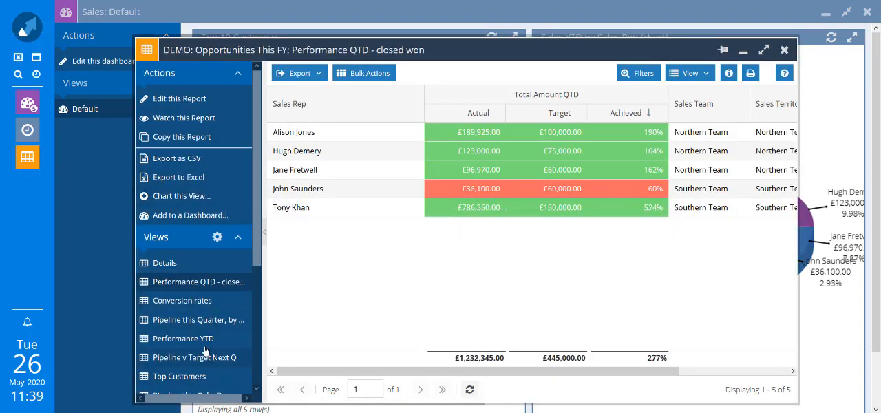
left_click(184, 216)
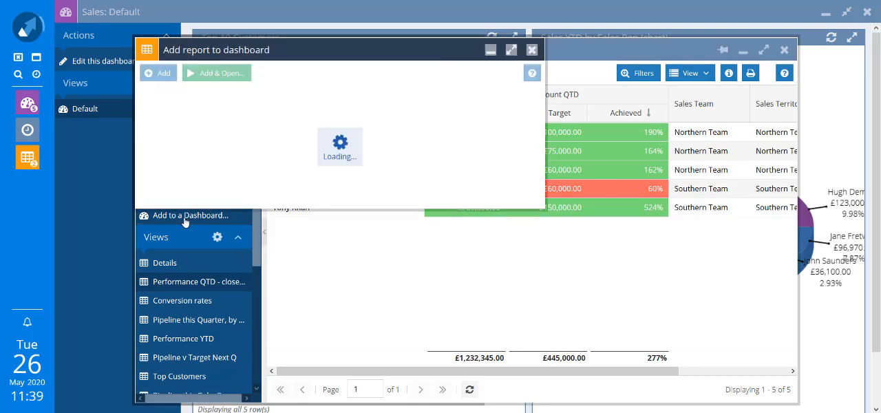
left_click(523, 126)
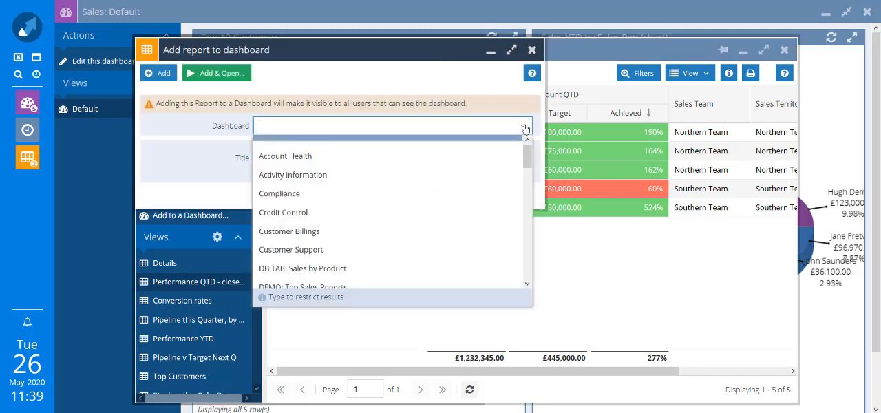
left_click(532, 52)
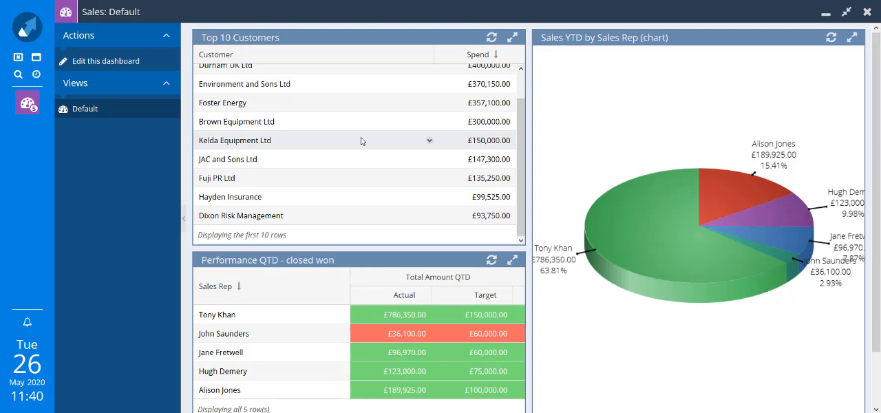
Edit the Sales dashboard and create a dashboard field named Sales Person with the String data type.
left_click(124, 68)
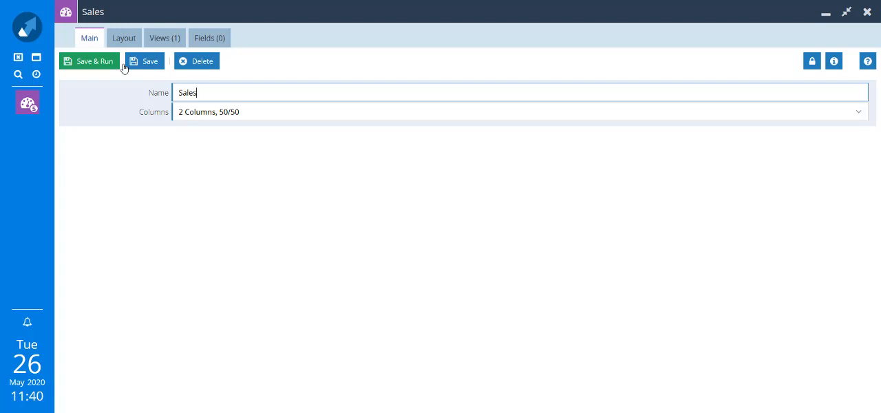
left_click(221, 41)
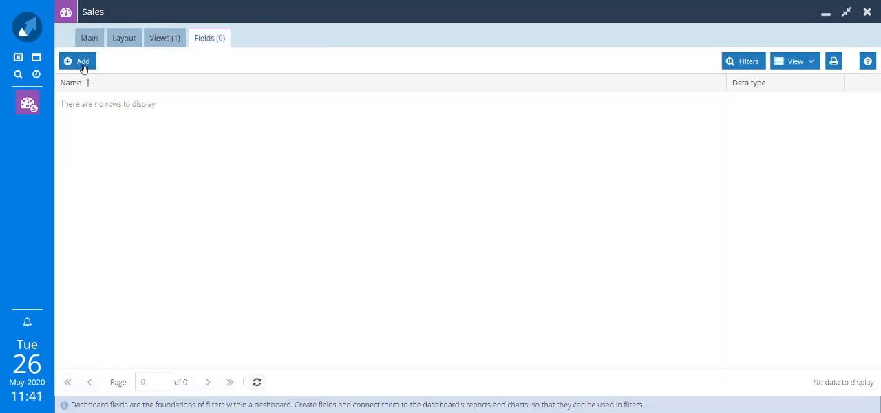
left_click(83, 63)
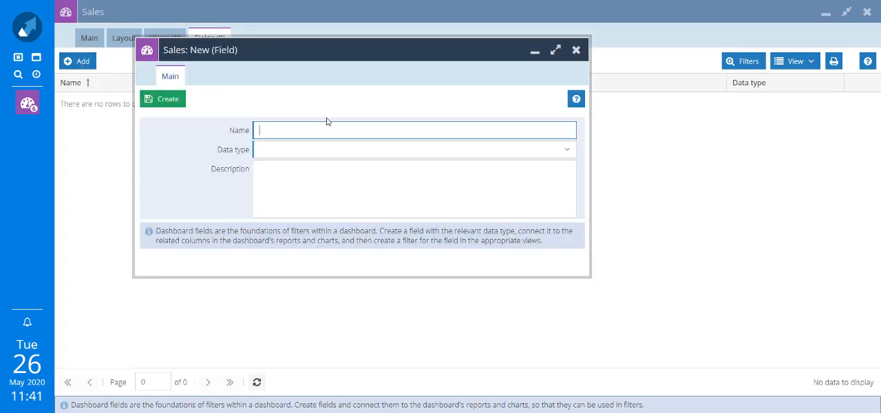
type("Sales Person")
left_click(571, 157)
left_click(571, 157)
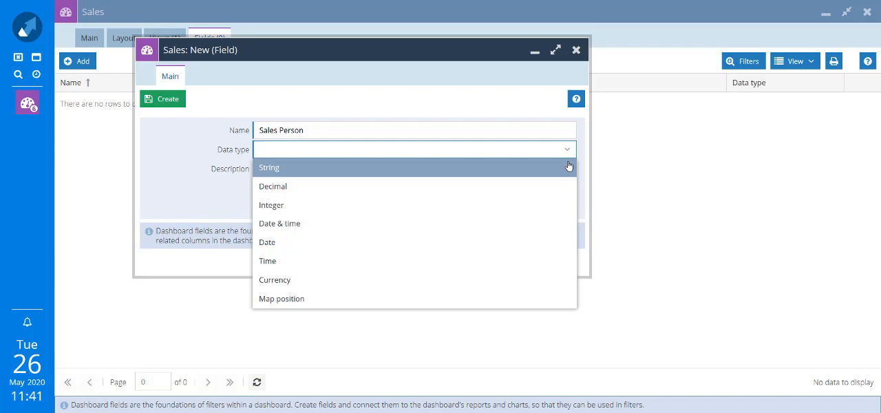
left_click(568, 166)
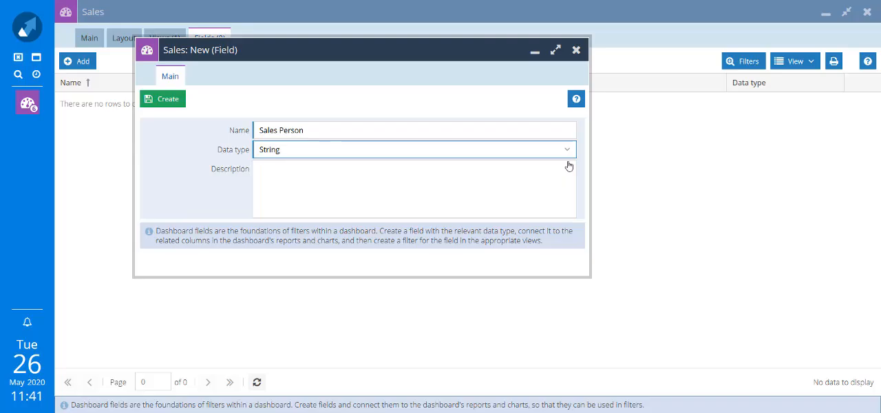
left_click(157, 107)
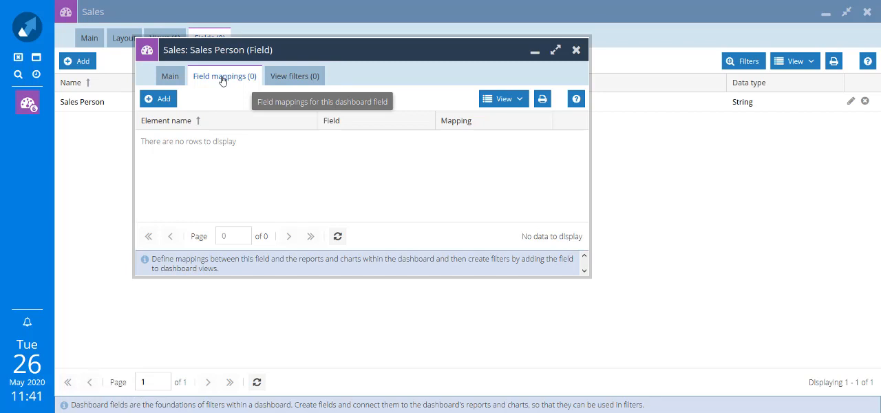
Map the Sales Person field to the Sales Rep report column of the Performance QTD - closed won element and save the mapping.
left_click(158, 98)
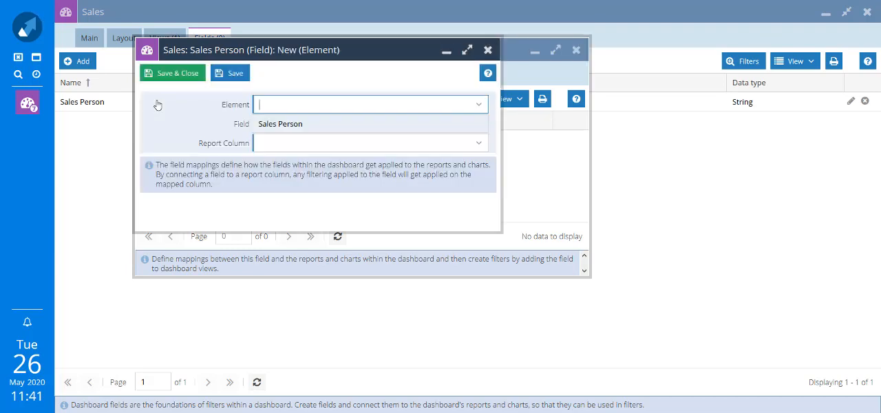
left_click(482, 108)
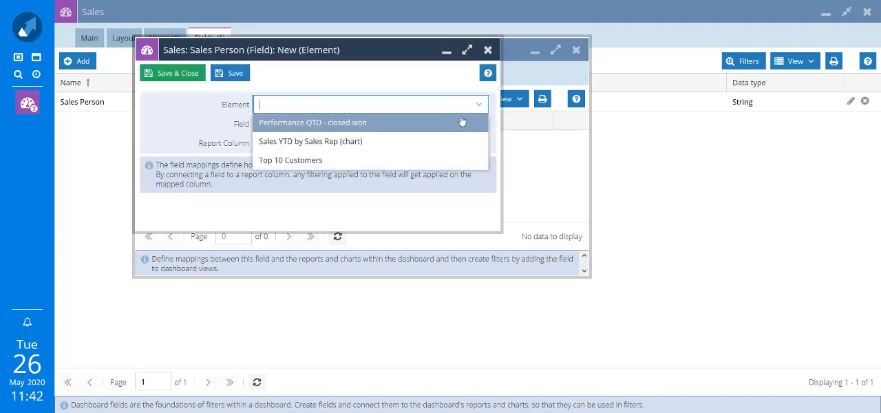
left_click(456, 124)
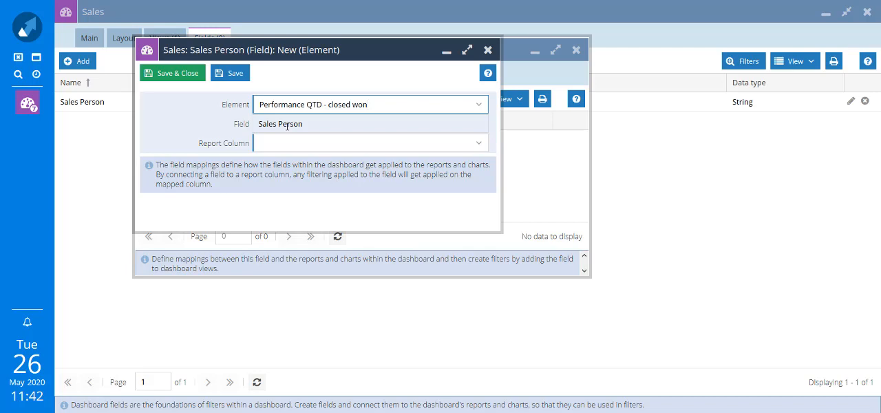
left_click(481, 144)
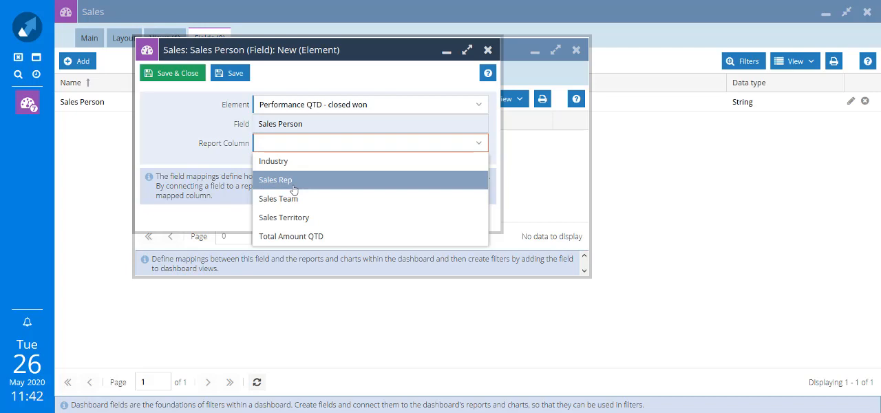
left_click(292, 181)
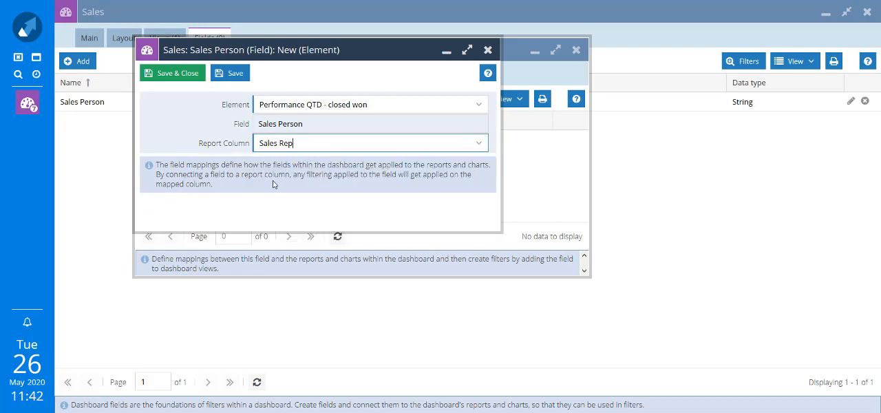
left_click(197, 73)
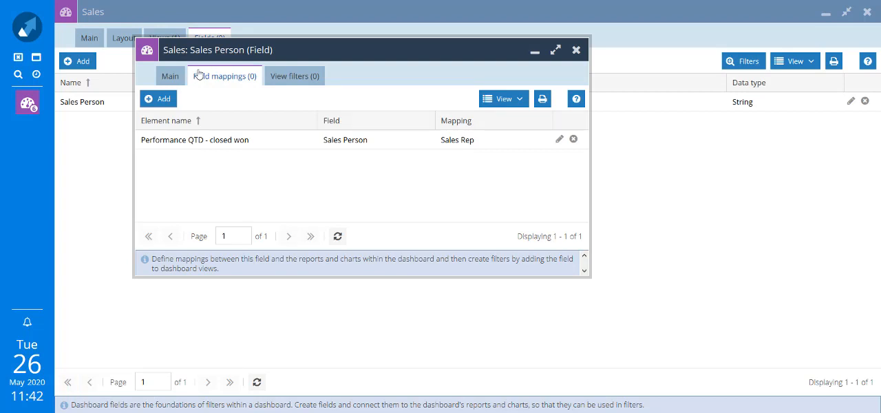
Add a saved mapping from the Sales Person field to the Sales Rep column of the Sales YTD by Sales Rep (chart) element.
left_click(169, 98)
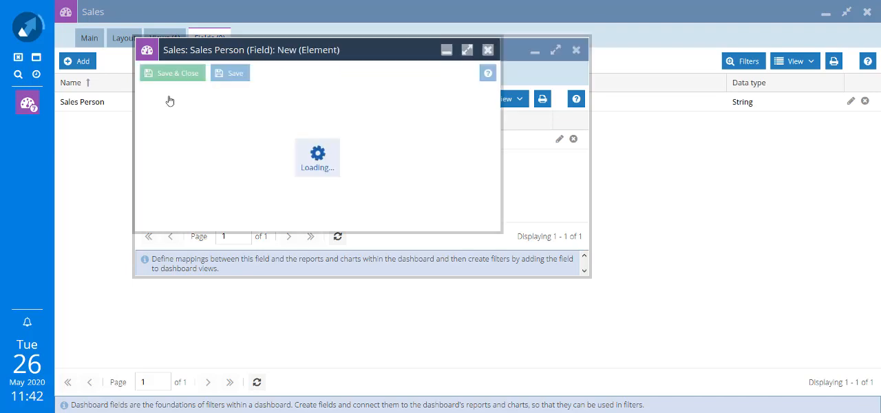
left_click(478, 104)
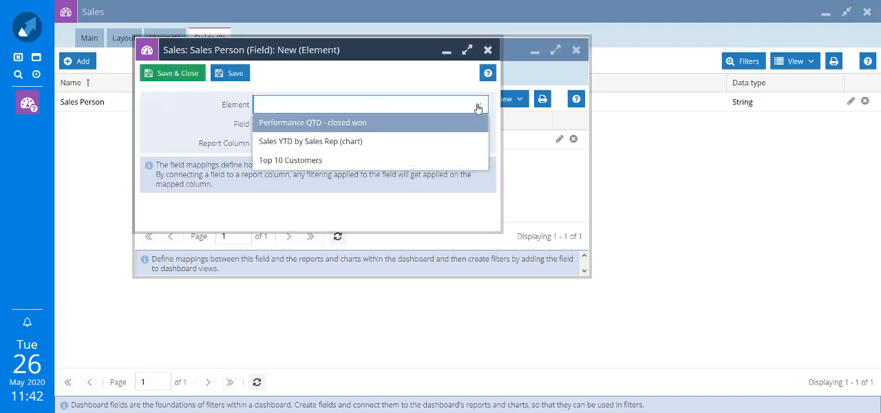
left_click(364, 143)
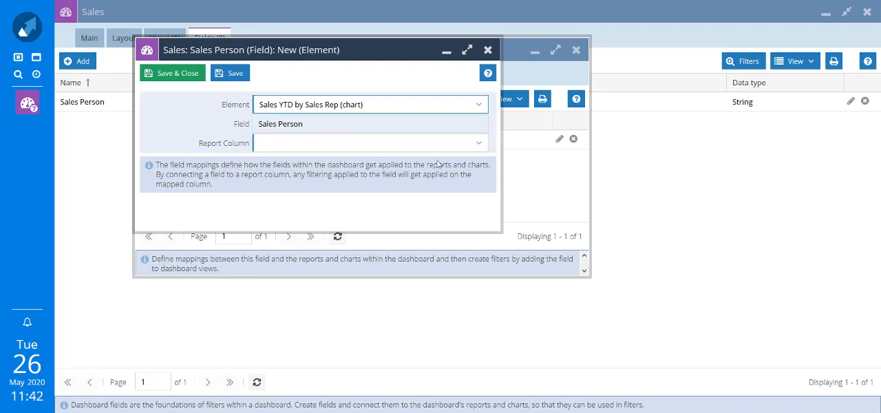
left_click(478, 144)
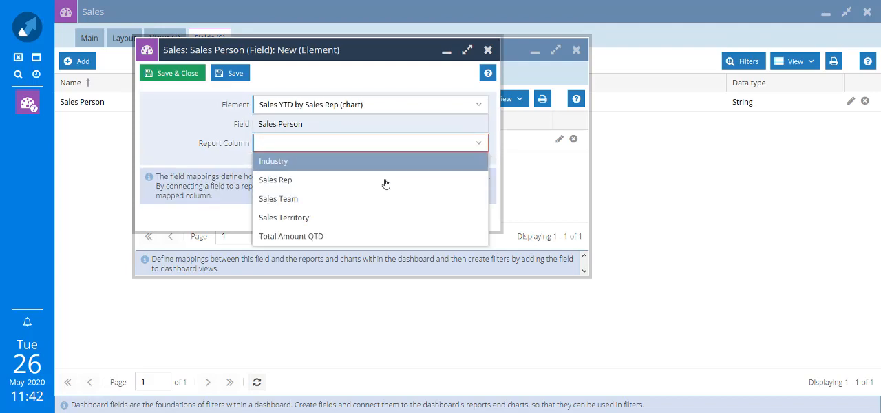
left_click(288, 180)
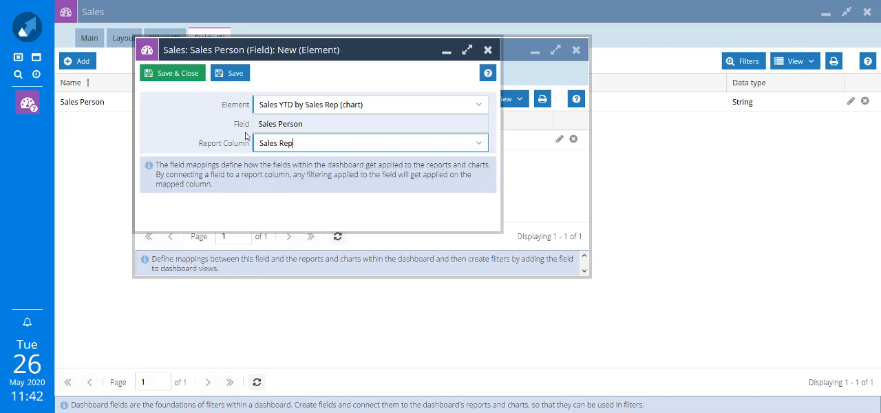
left_click(192, 76)
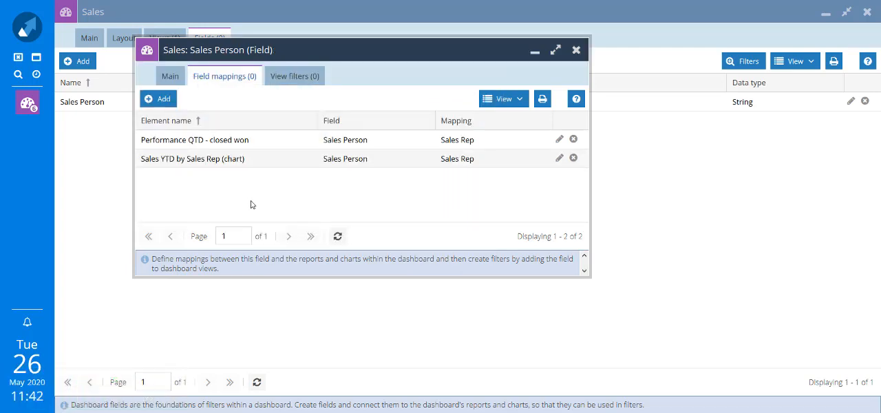
Add an editable Sales Person filter to the Default view with the contains operator and position Last, and close the field.
left_click(294, 76)
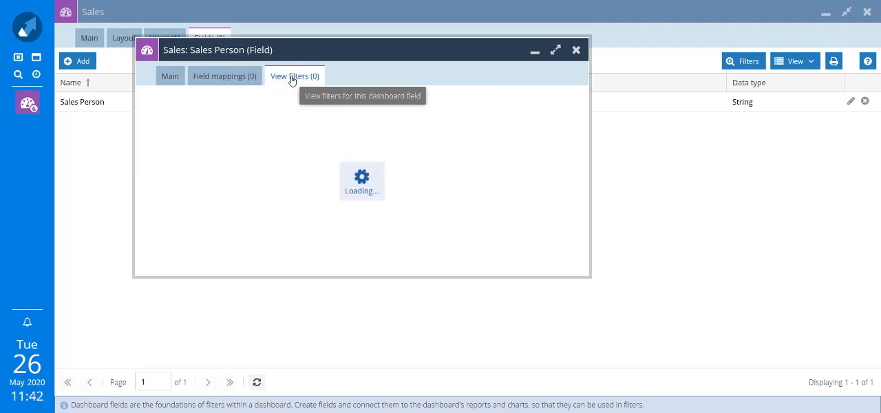
left_click(162, 100)
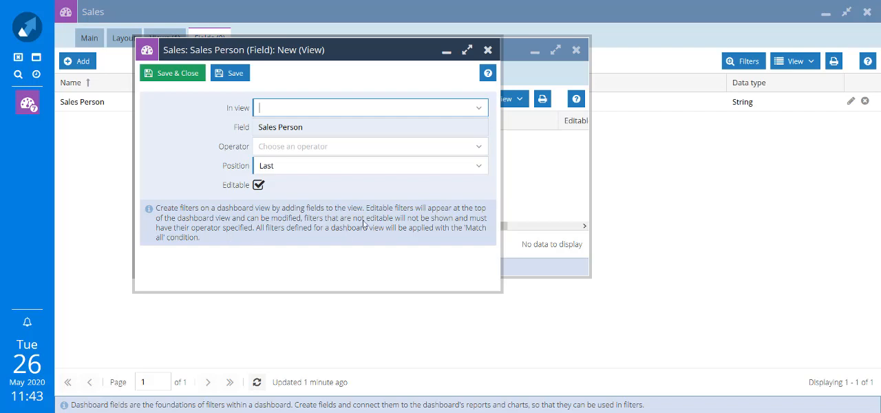
left_click(479, 110)
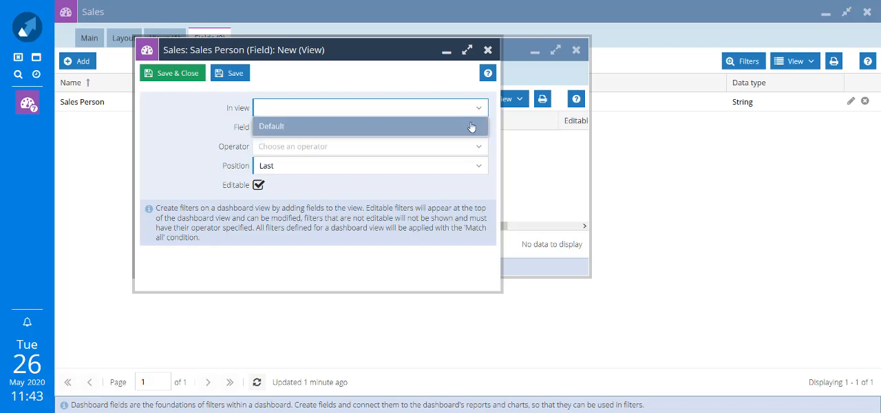
left_click(470, 127)
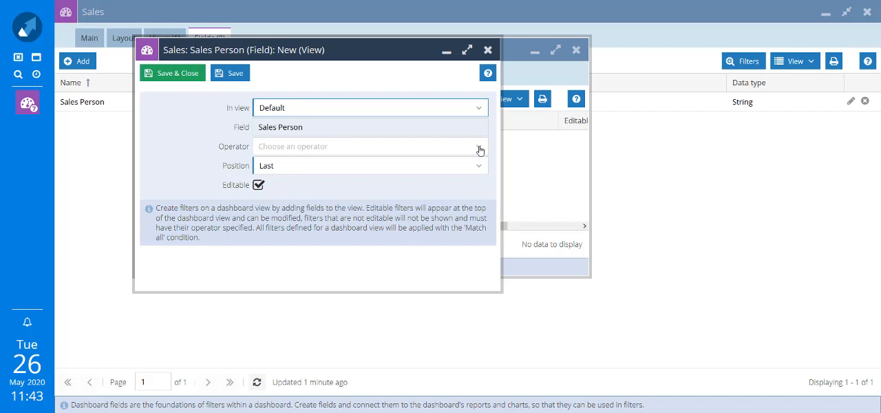
left_click(480, 150)
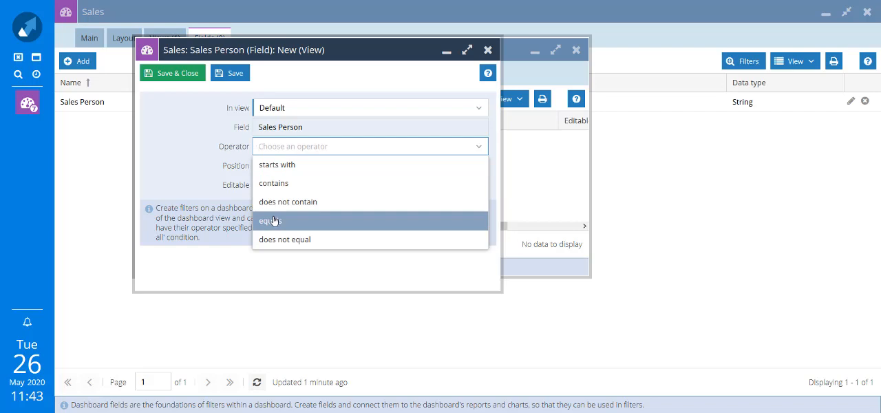
left_click(285, 182)
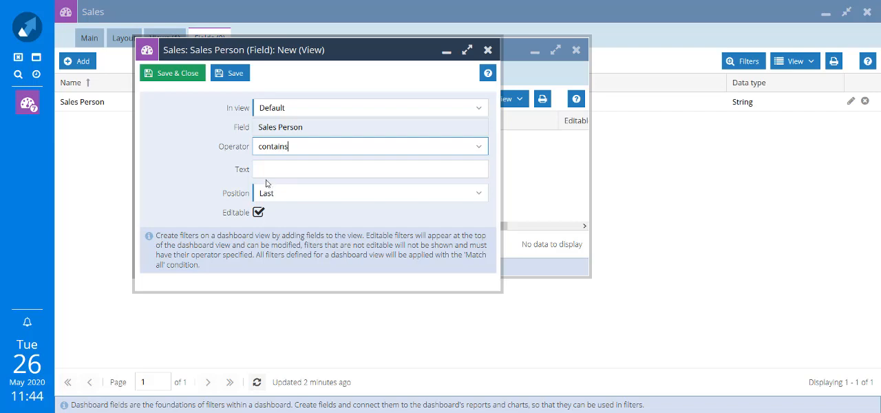
left_click(192, 73)
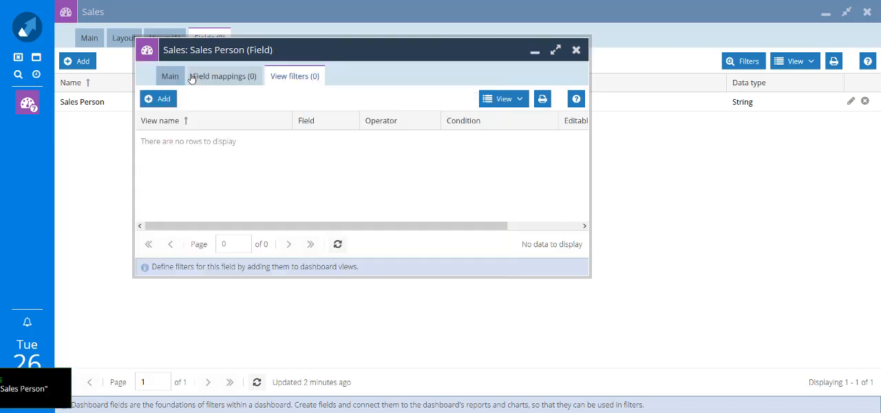
left_click(173, 97)
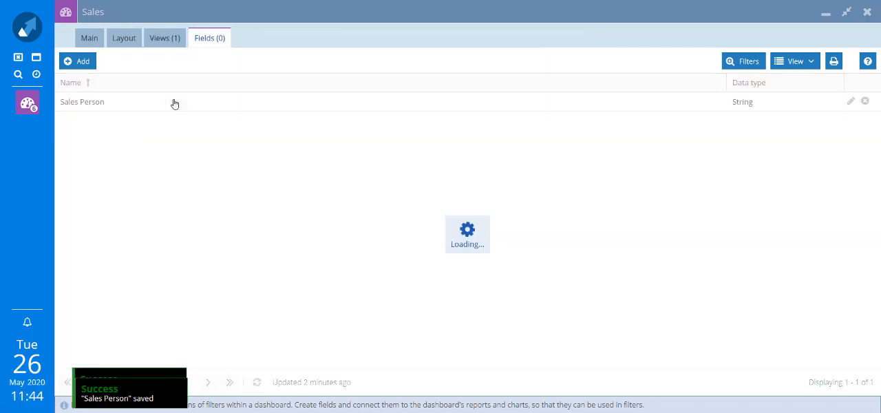
Save and run the Sales dashboard, and filter Sales Person by a sales rep's first name.
left_click(97, 41)
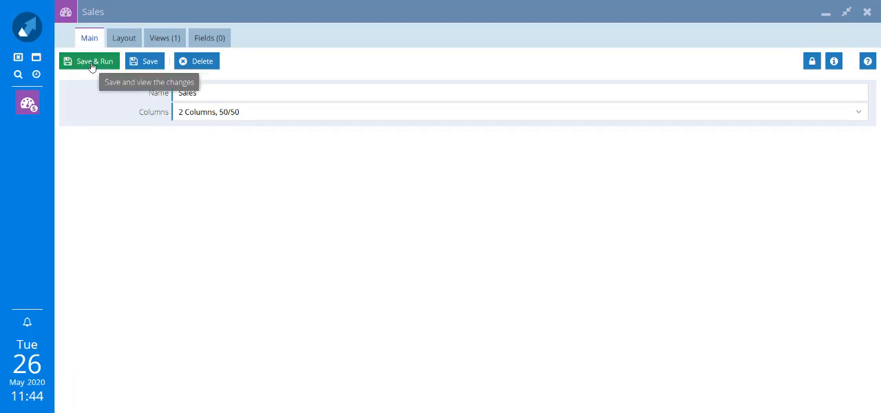
left_click(92, 63)
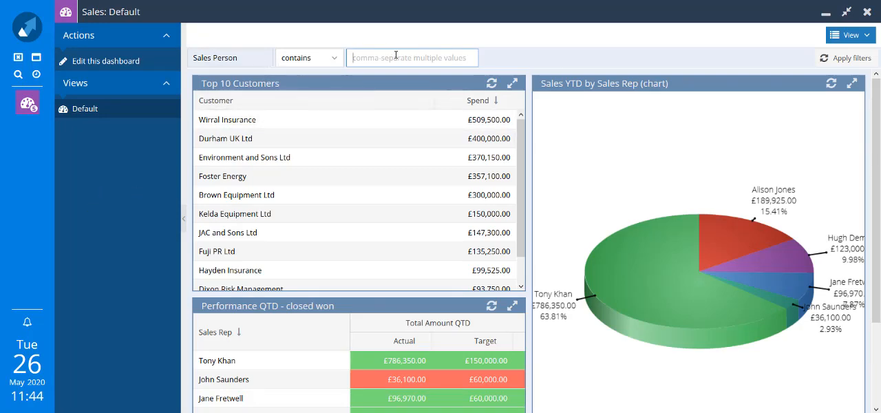
type("john")
key("Return")
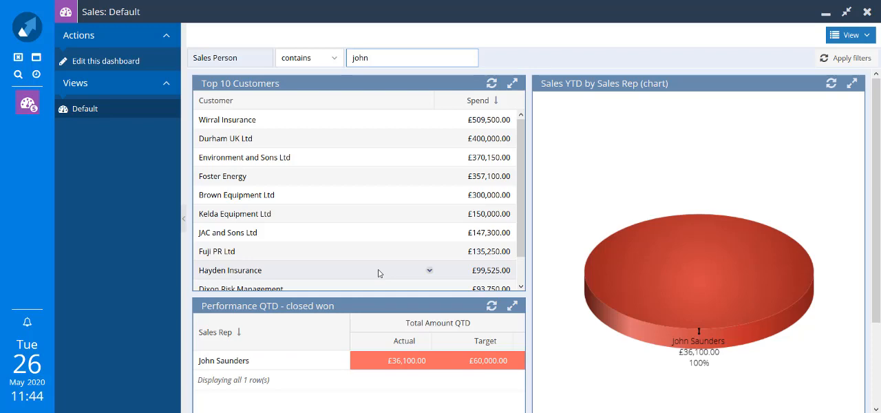
Examine the Top 10 Customers report and its Customer column options in a separate window, and close it without changes.
left_click(514, 84)
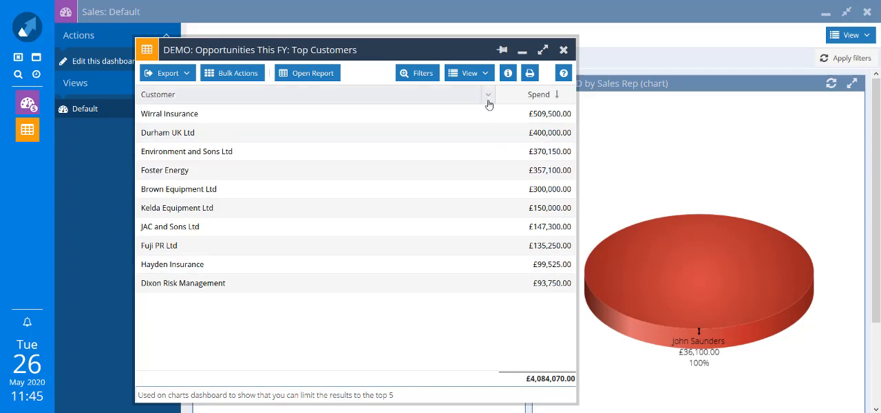
left_click(488, 96)
mouse_move(502, 176)
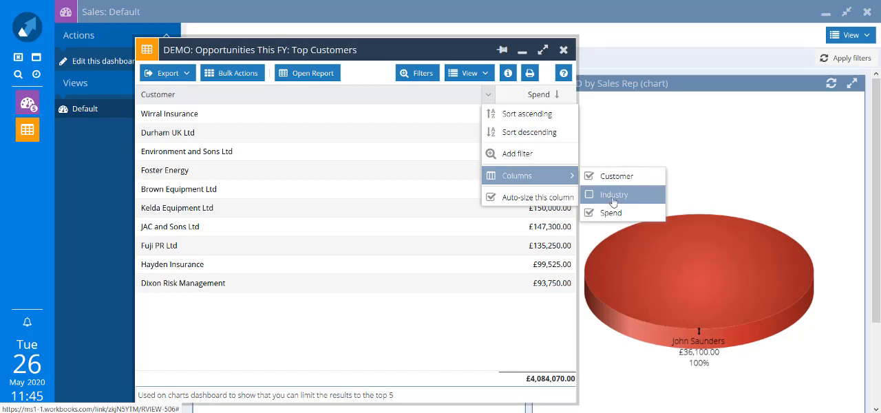
left_click(565, 52)
left_click(564, 51)
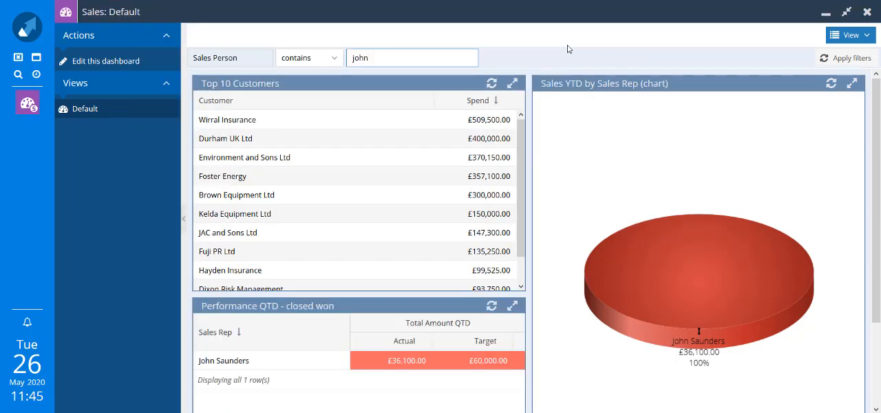
Edit the Sales dashboard and create a second dashboard field named Industry with the String data type.
left_click(103, 61)
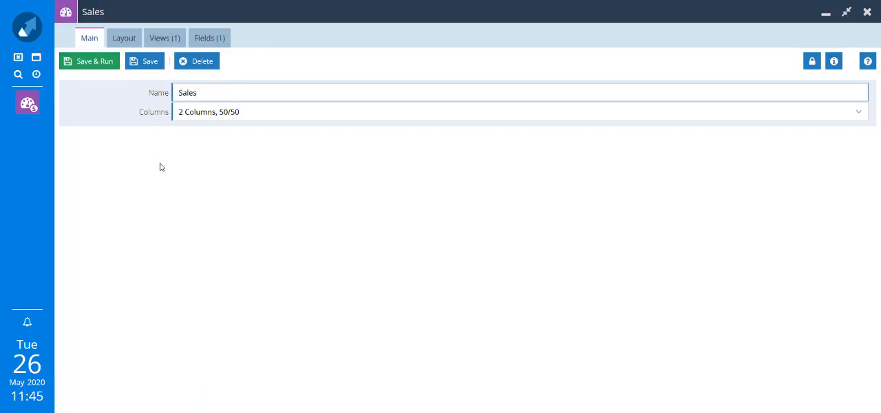
left_click(208, 41)
left_click(76, 61)
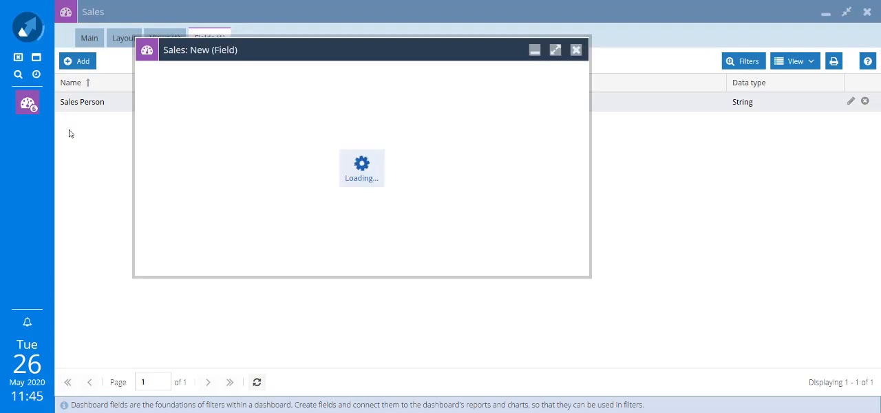
type("Industry")
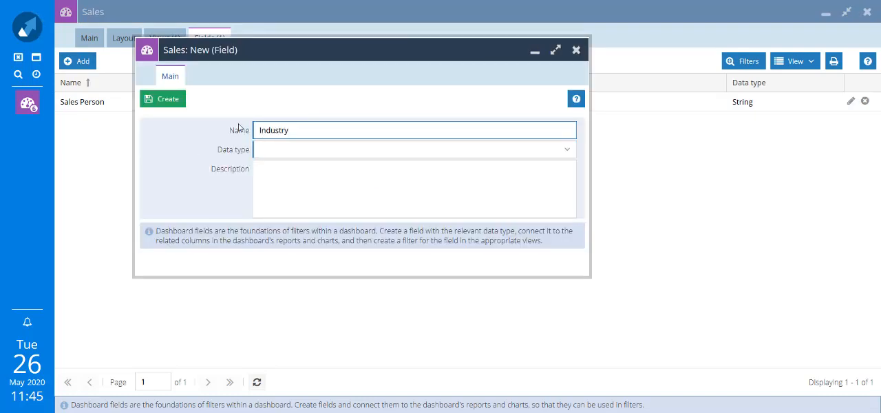
left_click(568, 152)
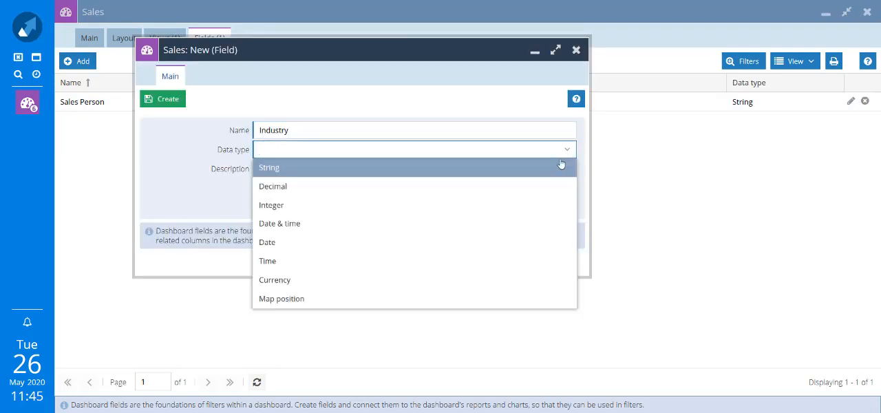
left_click(557, 171)
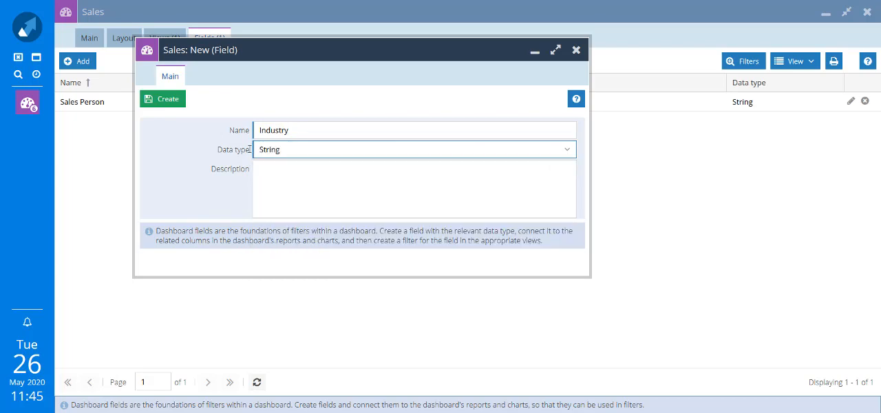
left_click(163, 103)
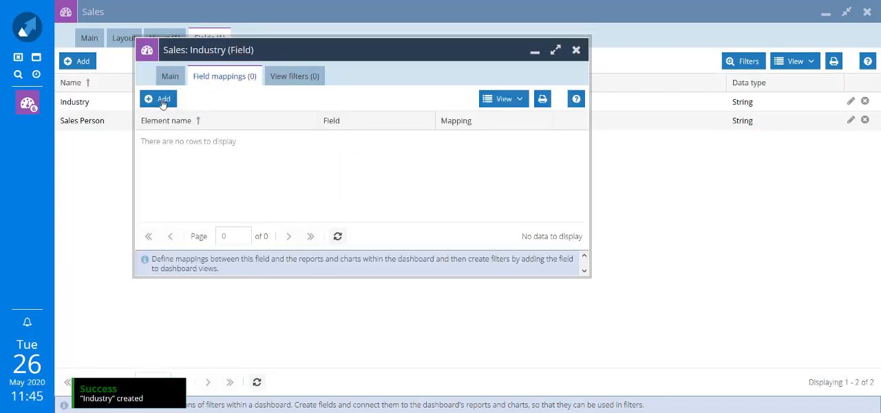
Map the Industry dashboard field to the Industry column of the Top 10 Customers element, and save the mapping.
left_click(163, 102)
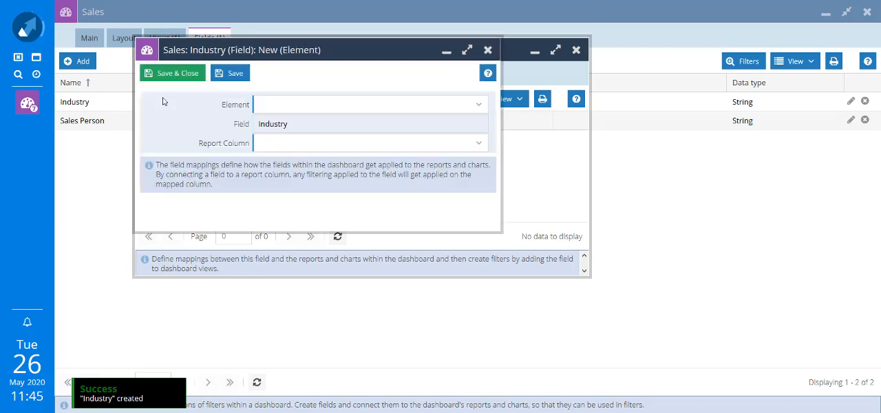
left_click(478, 105)
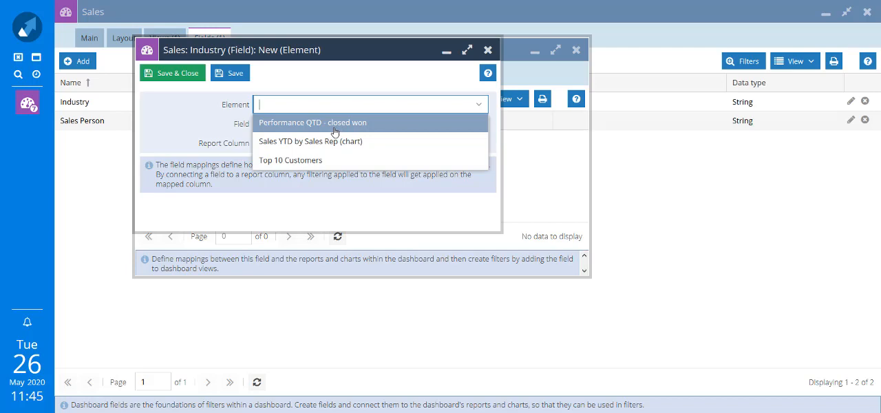
left_click(295, 159)
left_click(478, 144)
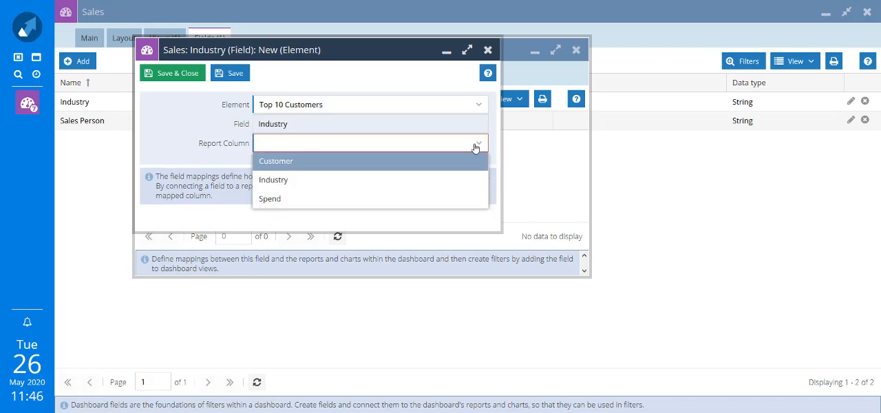
left_click(340, 185)
left_click(174, 76)
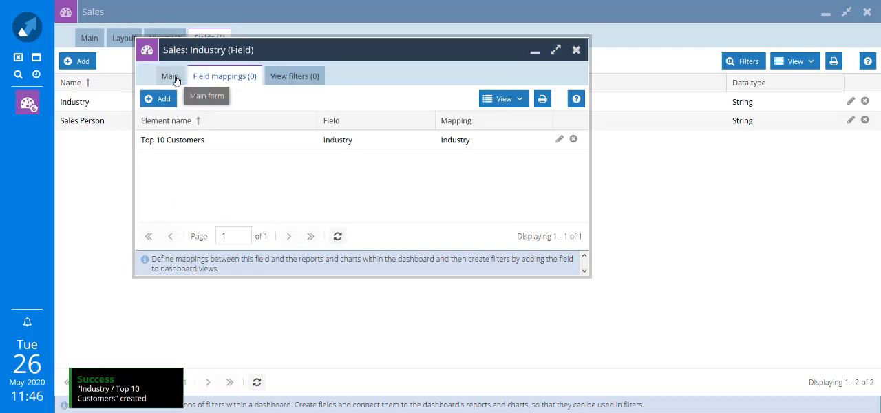
Add an editable Industry filter to the Default view with the contains operator and position Last, and save and close the field.
left_click(295, 77)
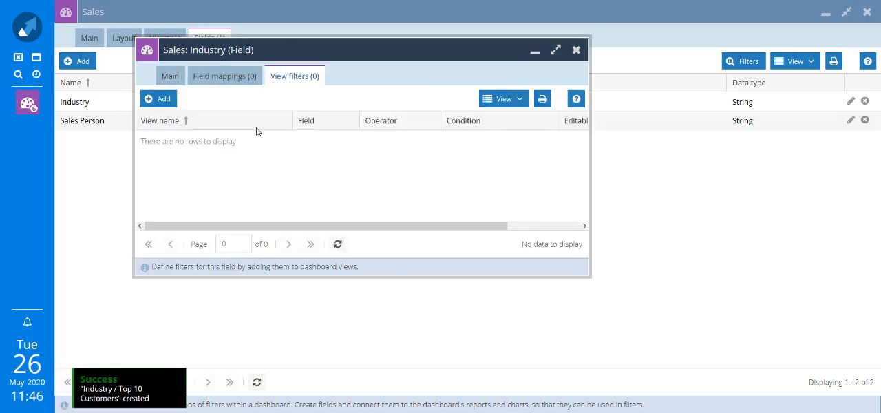
left_click(161, 103)
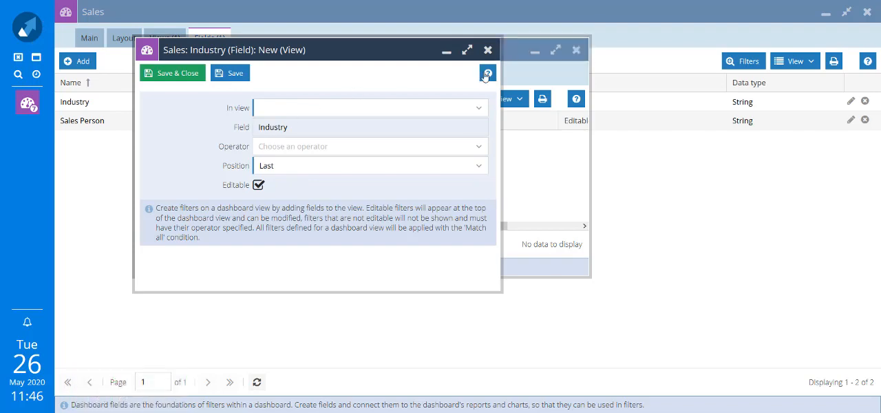
left_click(476, 117)
left_click(466, 126)
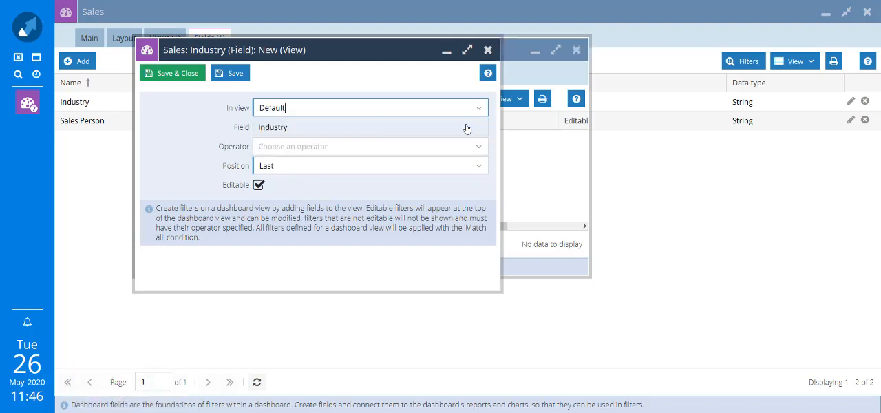
left_click(480, 153)
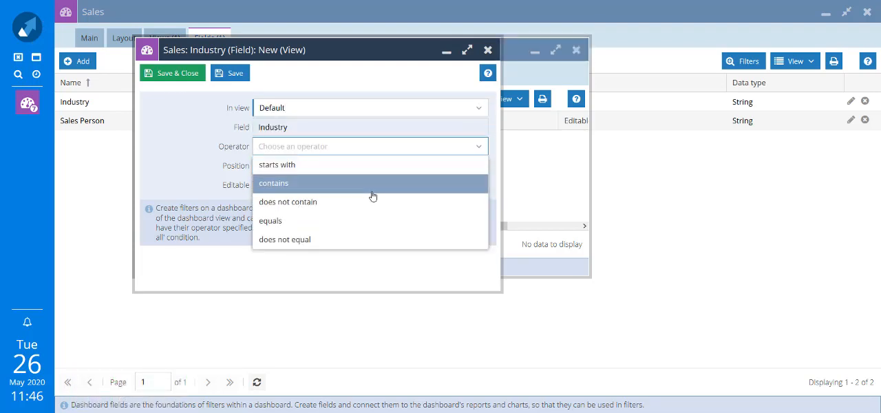
left_click(369, 192)
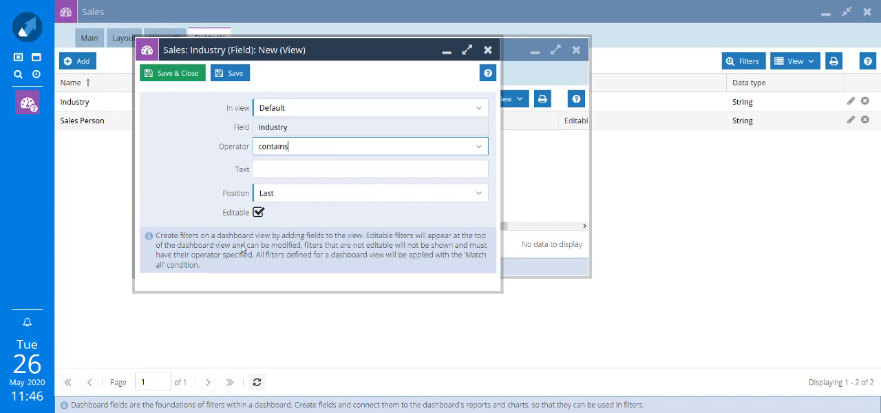
left_click(180, 73)
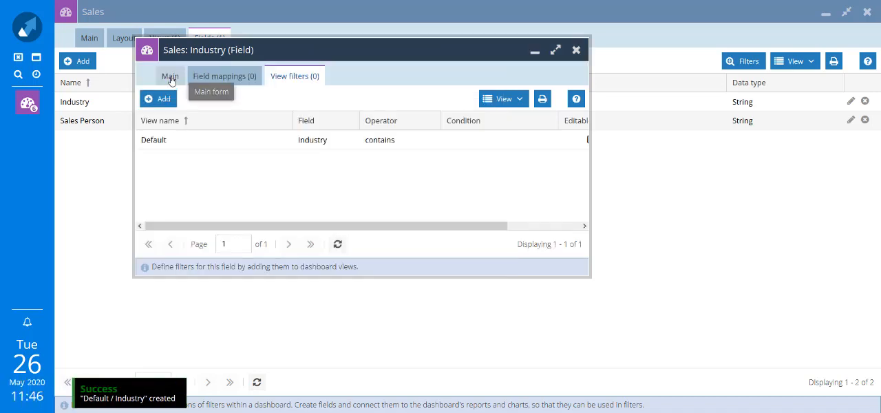
left_click(170, 79)
left_click(167, 99)
Save and run the Sales dashboard, and filter Industry by values containing "manufact".
left_click(89, 41)
left_click(89, 64)
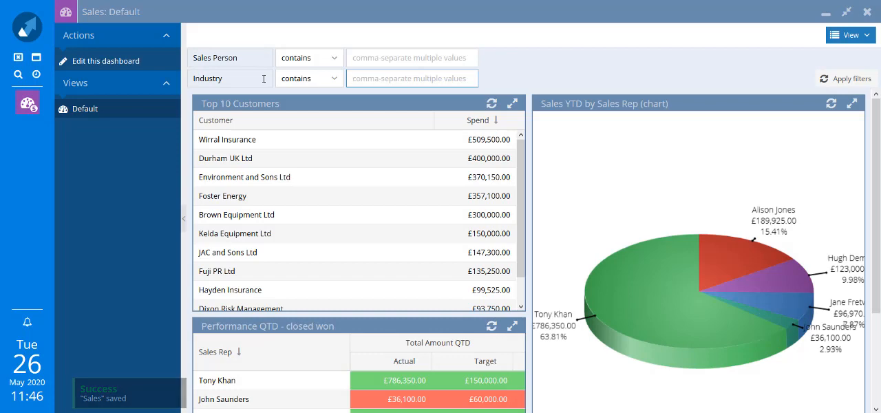
left_click(378, 81)
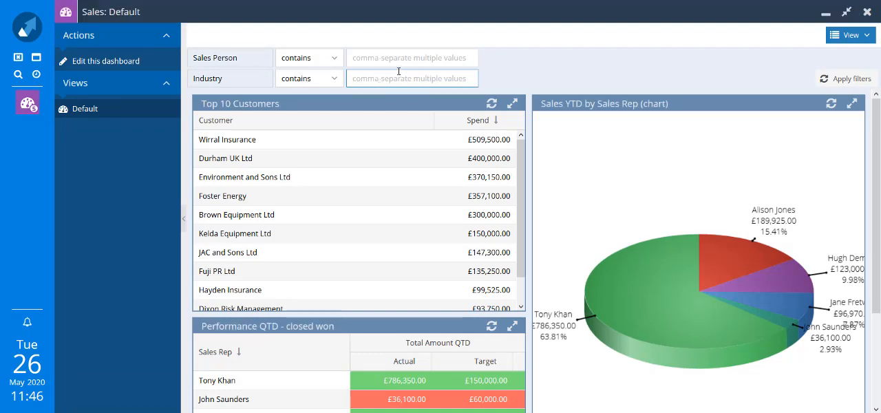
type("manufact")
key("Return")
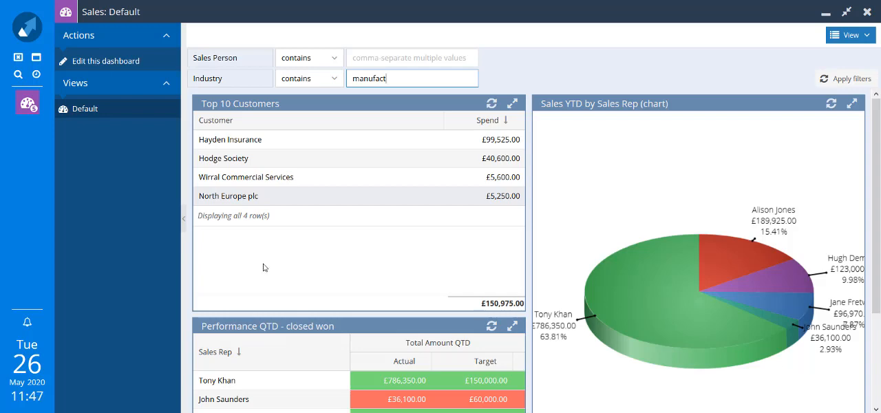
Save the filtered dashboard as a new view named Manufacturing, and switch to the Default view and back to Manufacturing.
left_click(860, 36)
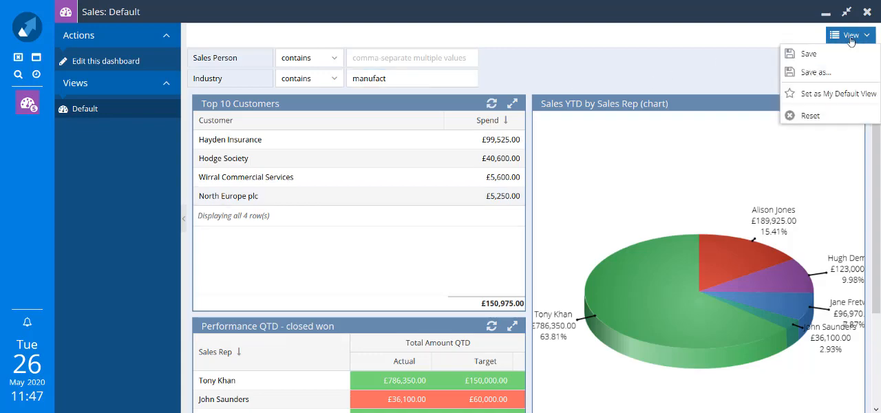
left_click(831, 70)
type("Manufacturing")
key("Return")
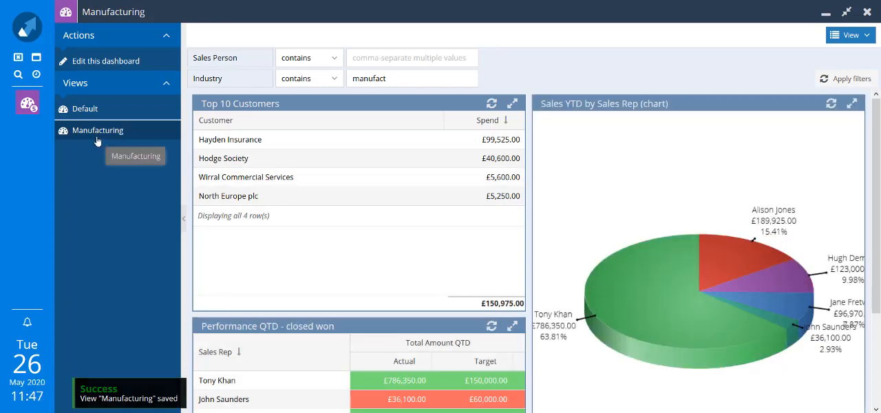
left_click(98, 113)
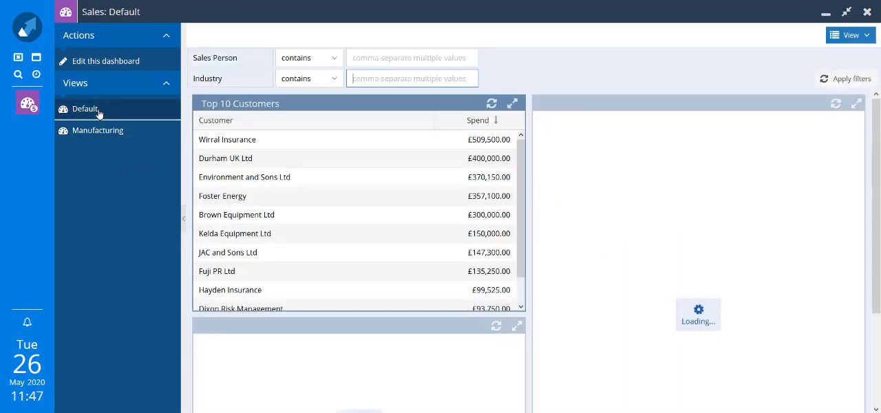
left_click(93, 131)
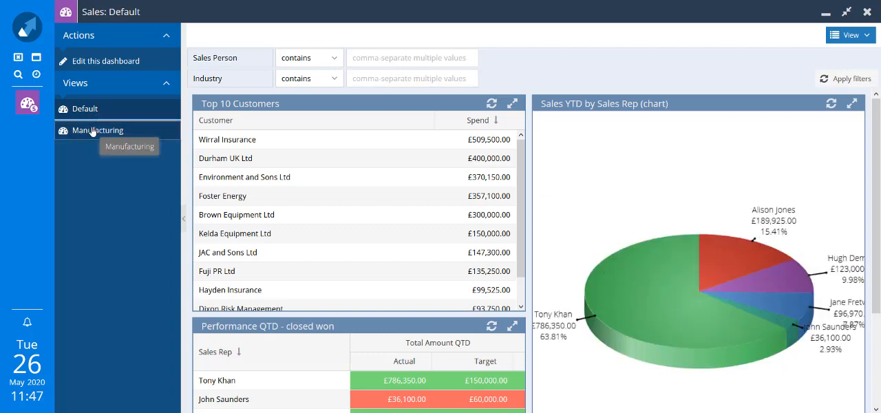